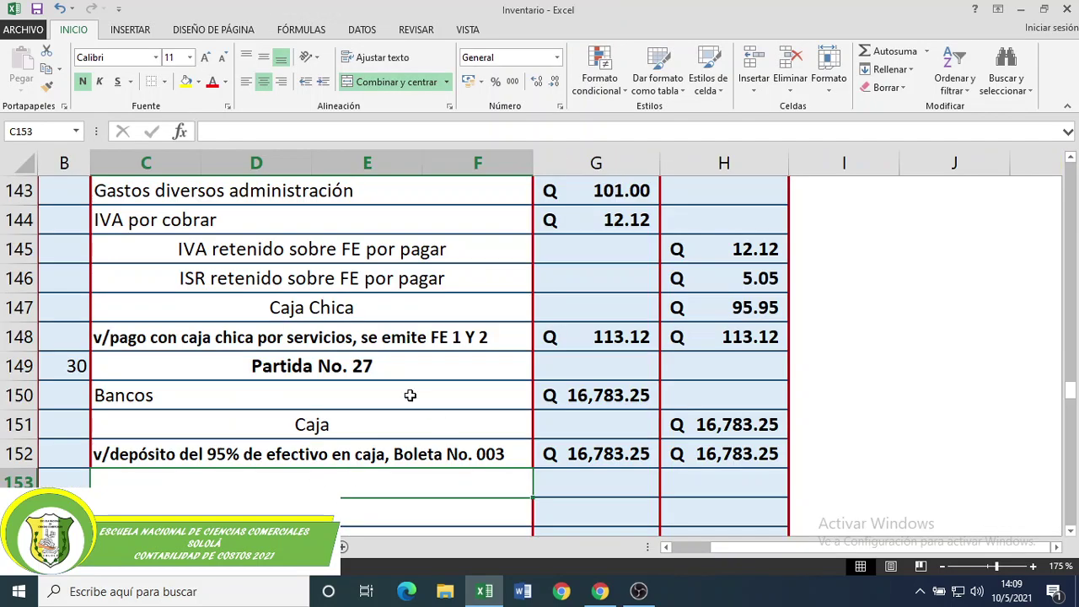
Review Partida No. 26 in the journal: its date, total, Gastos diversos administración and IVA por cobrar debit entries.
{"action": "scroll", "coordinate": [409, 396], "scroll_direction": "up", "scroll_amount": 3}
{"action": "scroll", "coordinate": [410, 393], "scroll_direction": "down", "scroll_amount": 2}
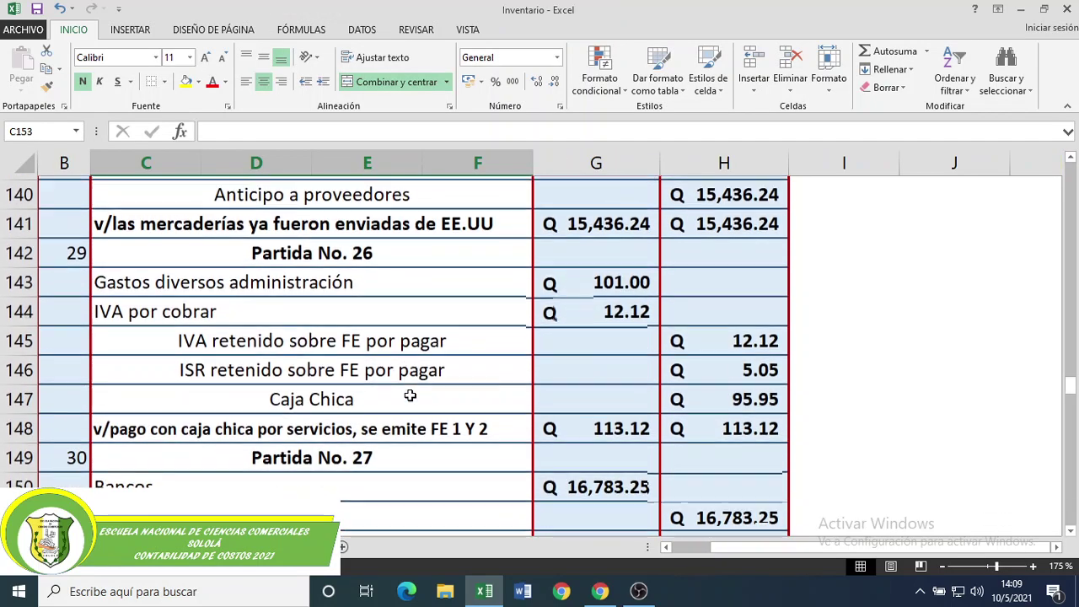
{"action": "scroll", "coordinate": [410, 393], "scroll_direction": "down", "scroll_amount": 1}
{"action": "scroll", "coordinate": [410, 393], "scroll_direction": "up", "scroll_amount": 1}
{"action": "left_click", "coordinate": [275, 249]}
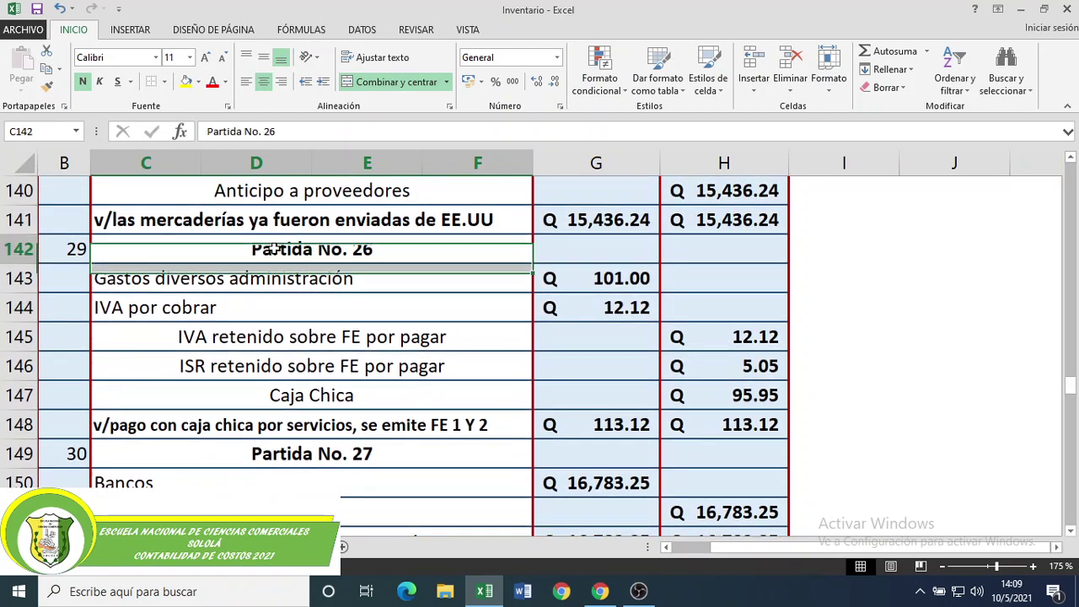
{"action": "left_click", "coordinate": [83, 249]}
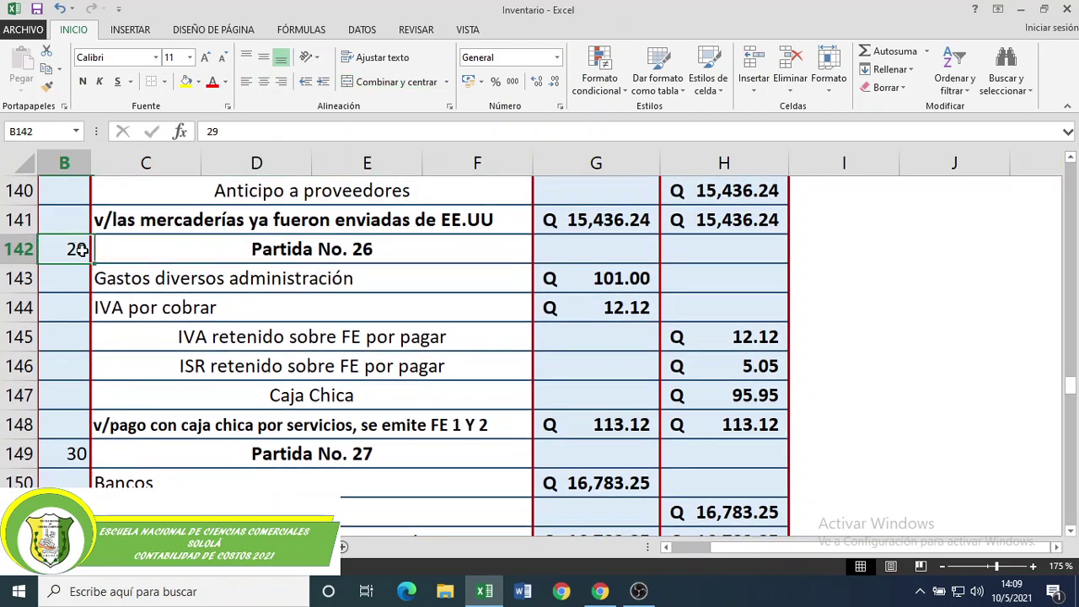
{"action": "left_click", "coordinate": [297, 278]}
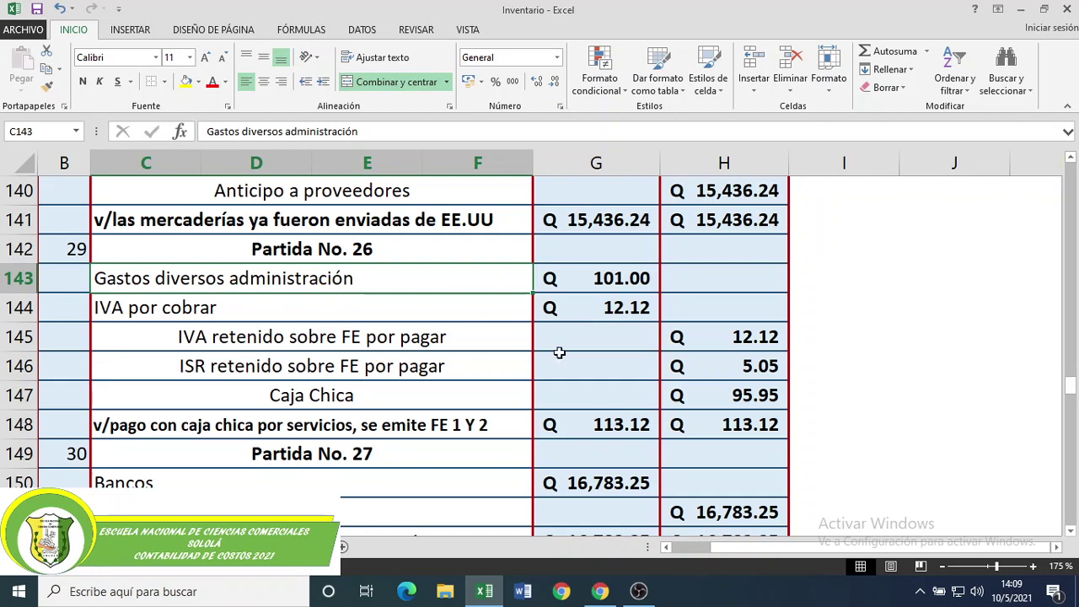
{"action": "left_click", "coordinate": [594, 422]}
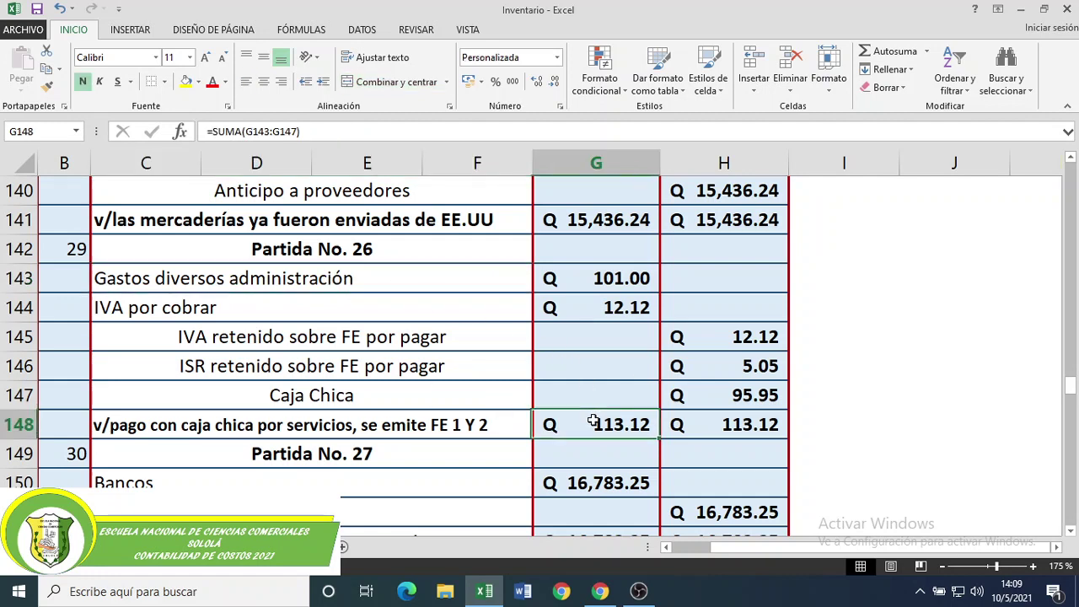
{"action": "left_click", "coordinate": [610, 274]}
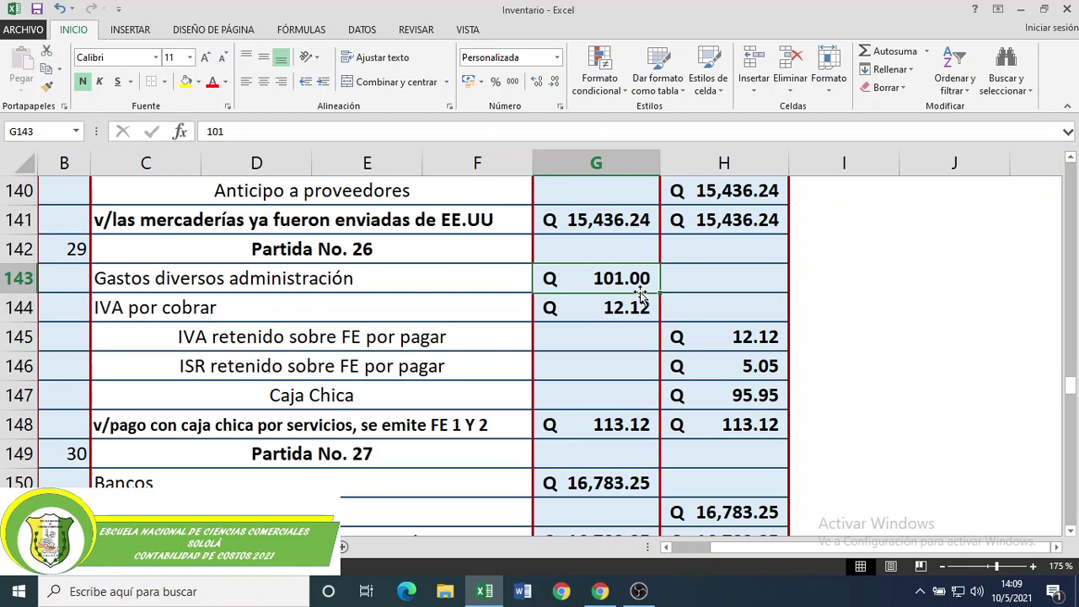
{"action": "left_click", "coordinate": [362, 309]}
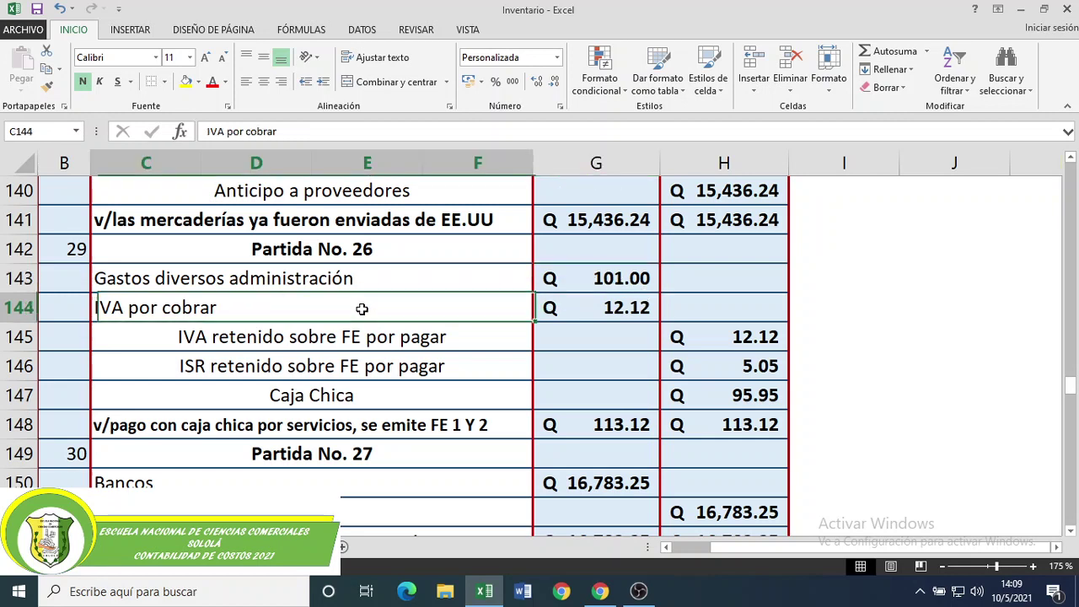
{"action": "left_click", "coordinate": [584, 315]}
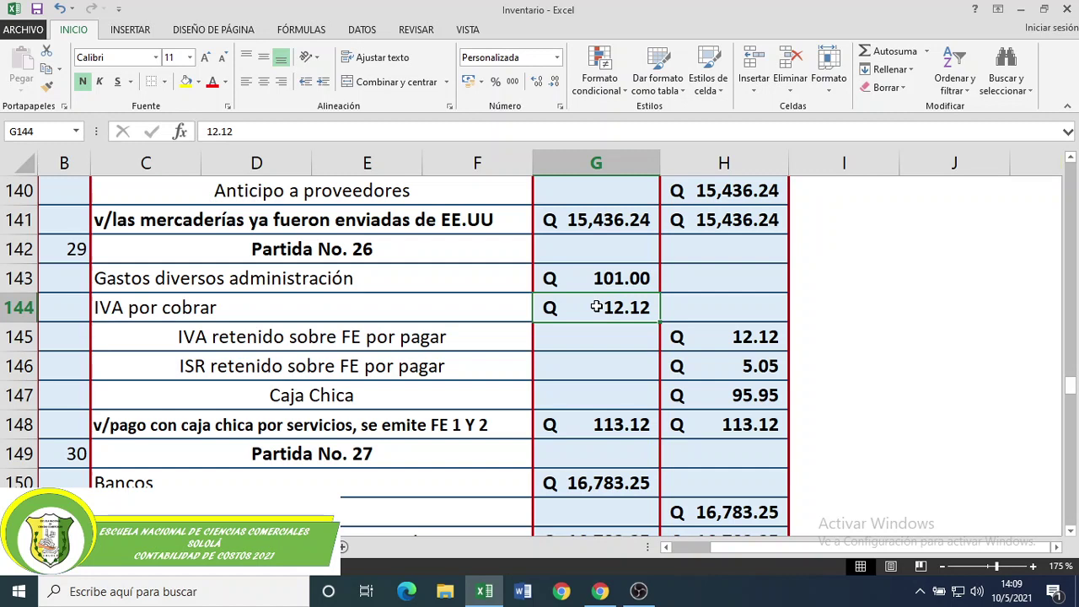
Examine the IVA and ISR retenido sobre FE por pagar entries in Partida No. 26 against the expense amount.
{"action": "left_click", "coordinate": [713, 336]}
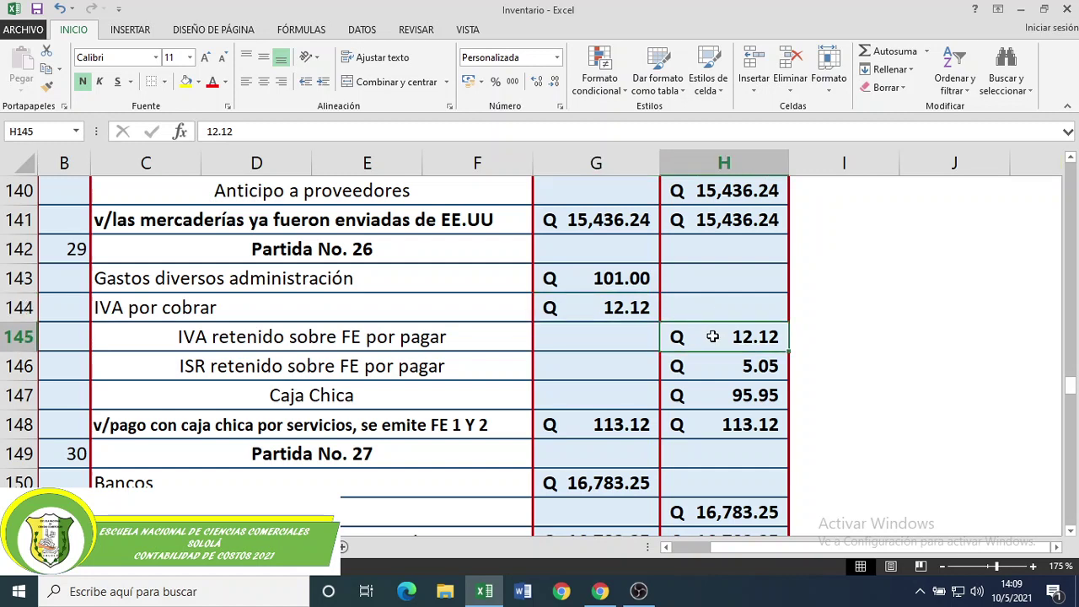
{"action": "left_click", "coordinate": [624, 277]}
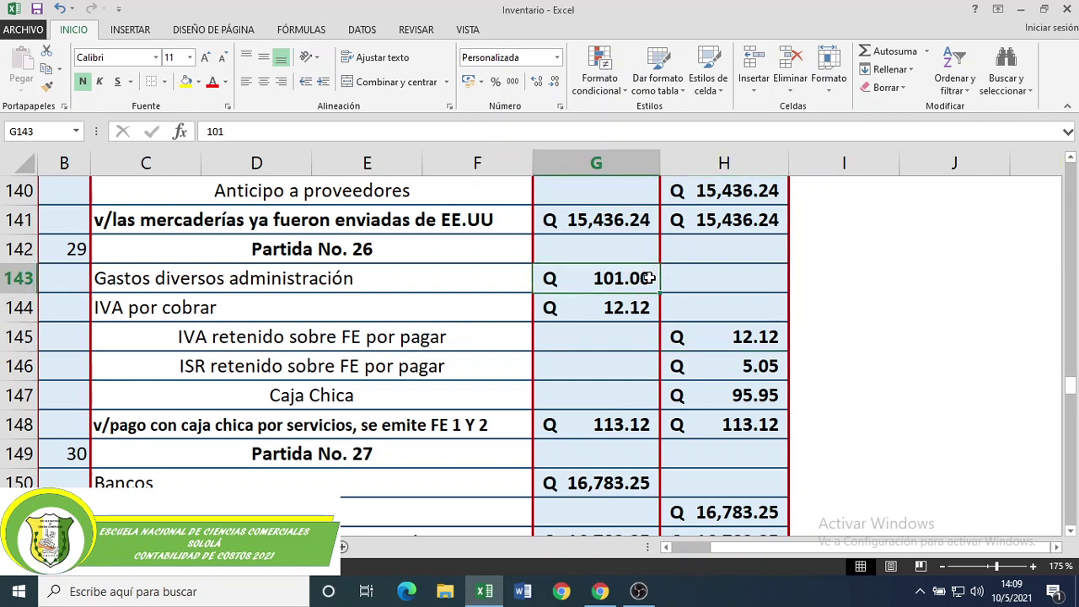
{"action": "left_click", "coordinate": [730, 357]}
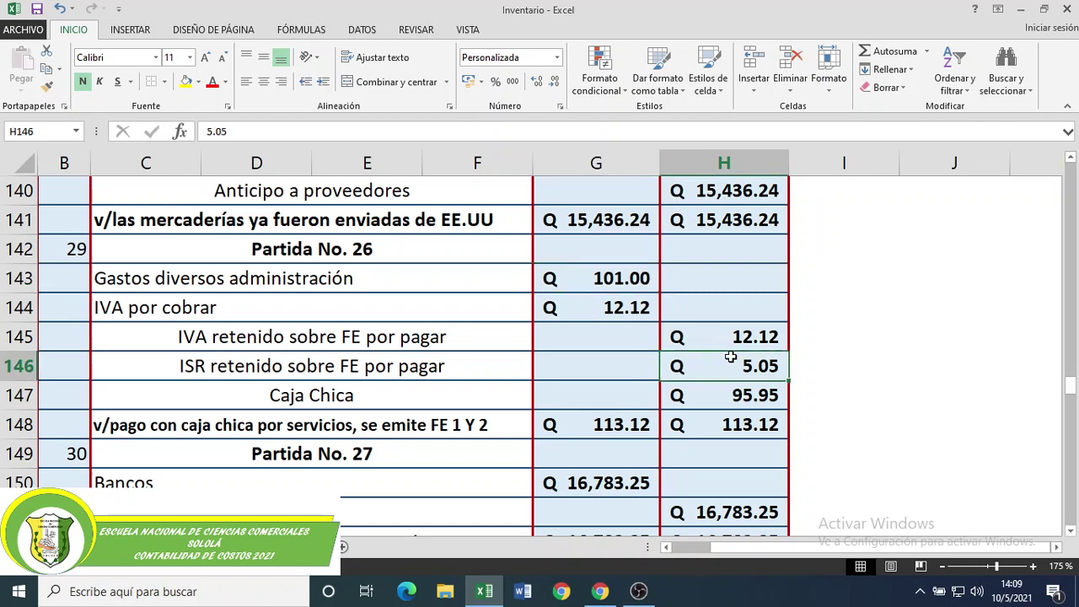
{"action": "left_click", "coordinate": [373, 366]}
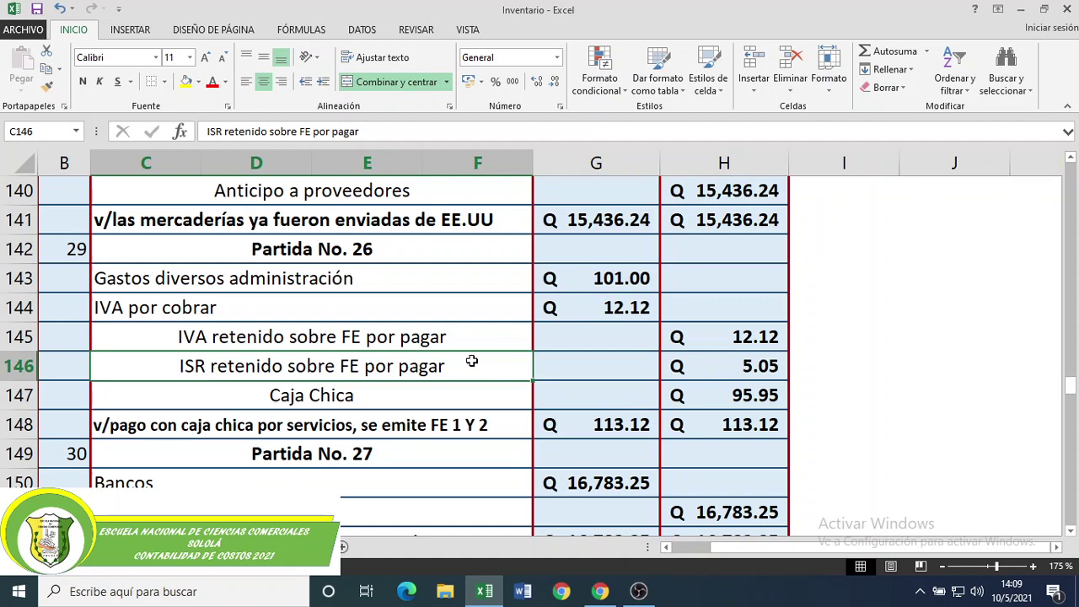
{"action": "left_click_drag", "start_coordinate": [489, 338], "coordinate": [493, 364]}
{"action": "left_click", "coordinate": [511, 338]}
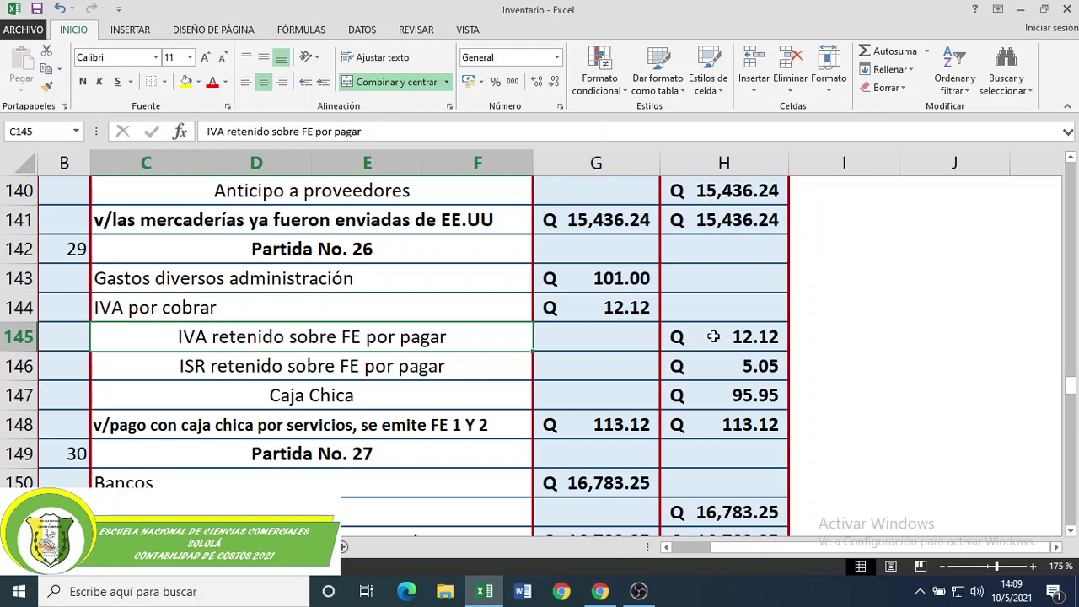
{"action": "left_click_drag", "start_coordinate": [742, 337], "coordinate": [704, 369]}
{"action": "left_click", "coordinate": [605, 338]}
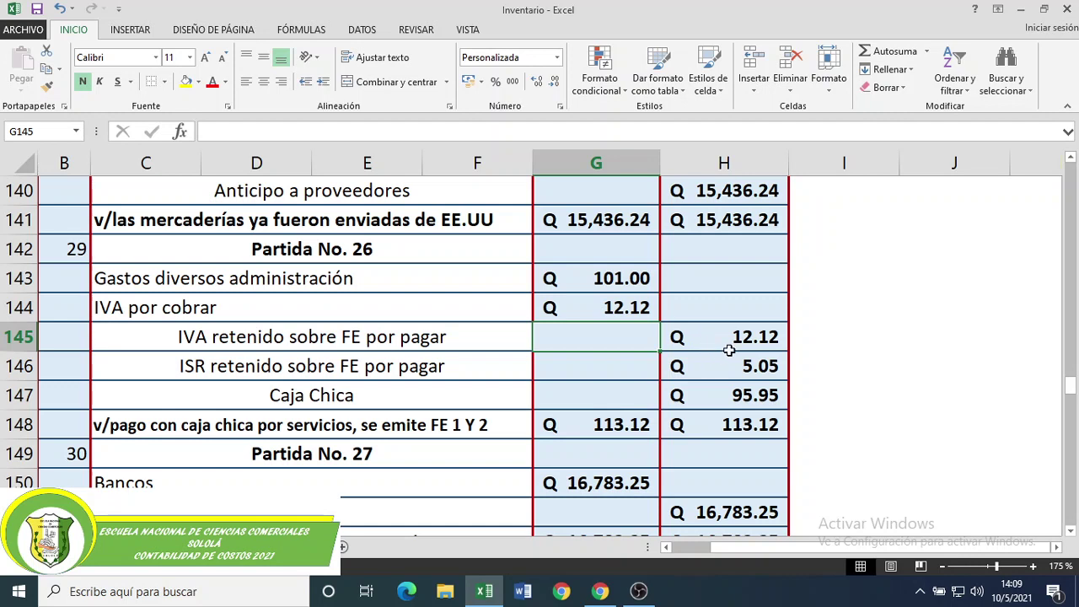
Check the credit amounts of Partida No. 26, including Caja Chica, against its expense and IVA debit amounts.
{"action": "left_click", "coordinate": [599, 414]}
{"action": "left_click", "coordinate": [716, 342]}
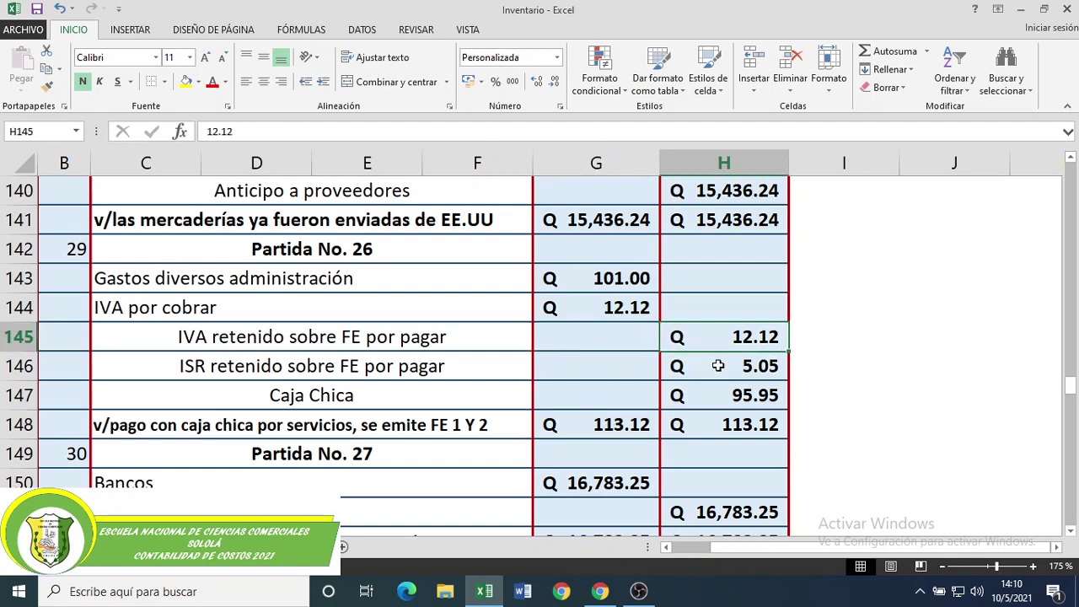
{"action": "left_click", "coordinate": [716, 369]}
{"action": "left_click", "coordinate": [714, 397]}
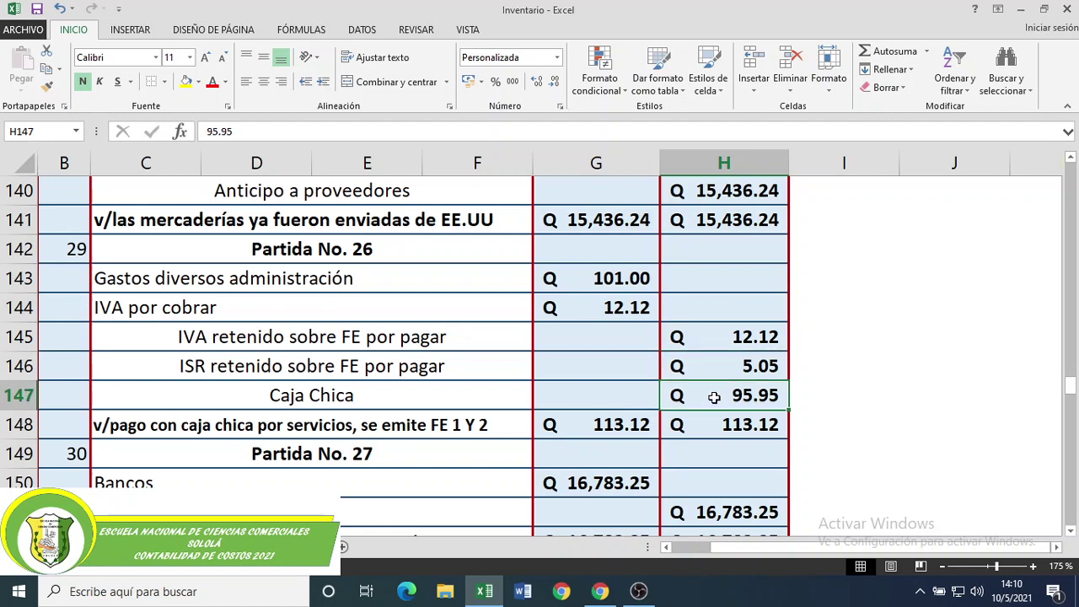
{"action": "scroll", "coordinate": [714, 397], "scroll_direction": "down", "scroll_amount": 1}
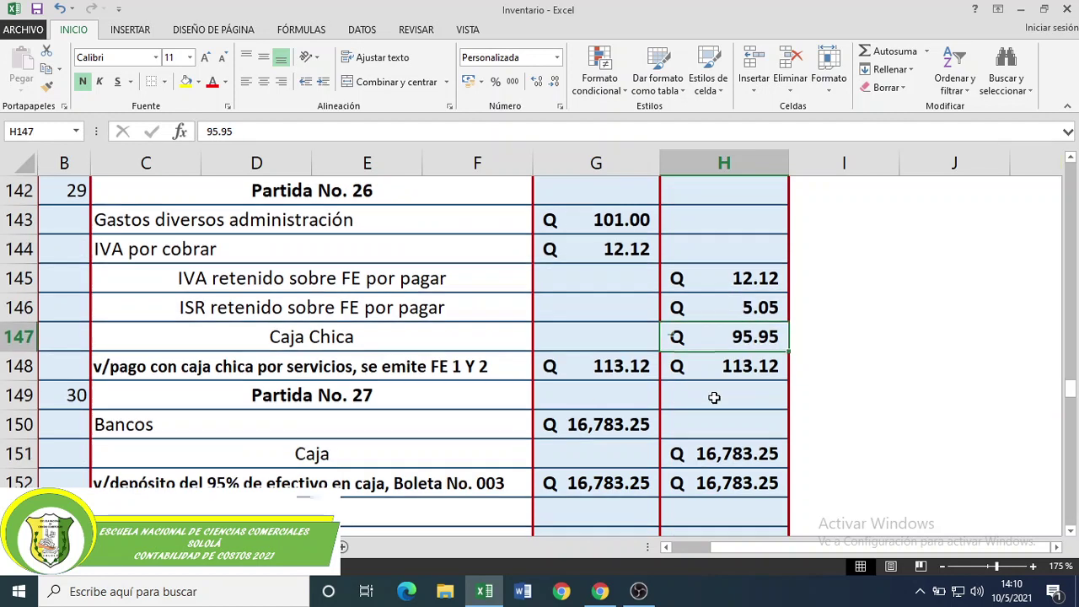
{"action": "scroll", "coordinate": [713, 396], "scroll_direction": "up", "scroll_amount": 1}
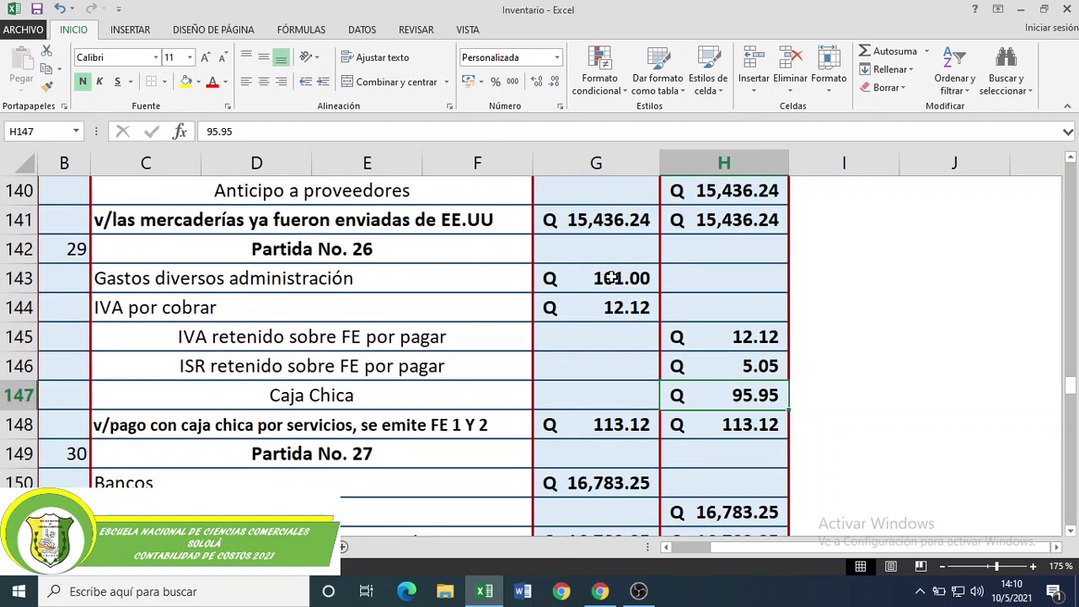
{"action": "left_click", "coordinate": [609, 278]}
{"action": "left_click", "coordinate": [622, 307]}
{"action": "left_click", "coordinate": [727, 339]}
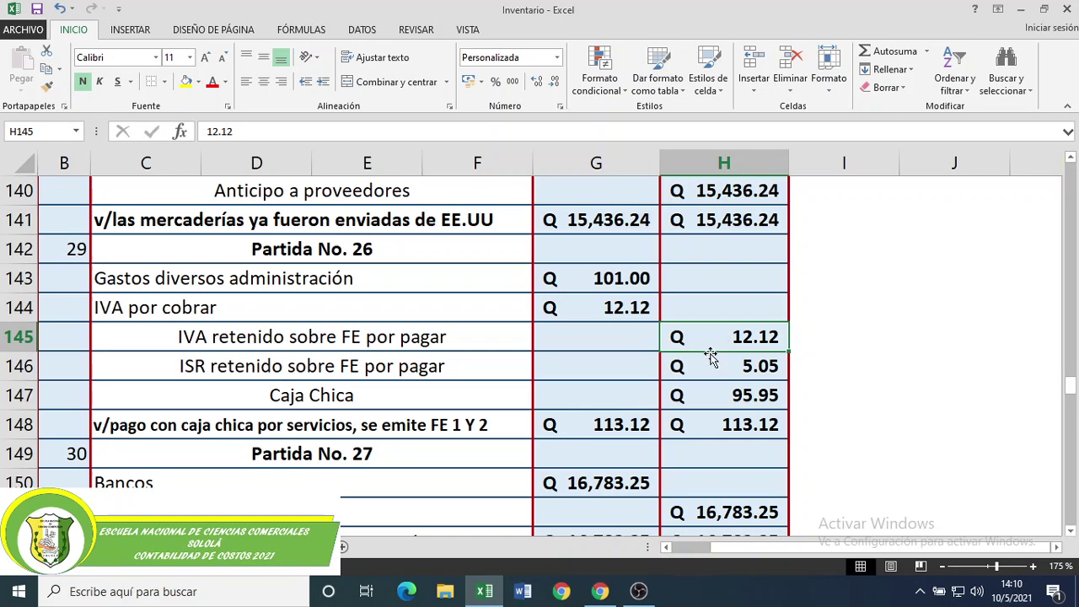
Read exercise operations 29 and 30 on the adjacent sheet and inspect the DEBE and HABER columns of the CAJA account.
{"action": "key", "text": "ctrl+Page_Down"}
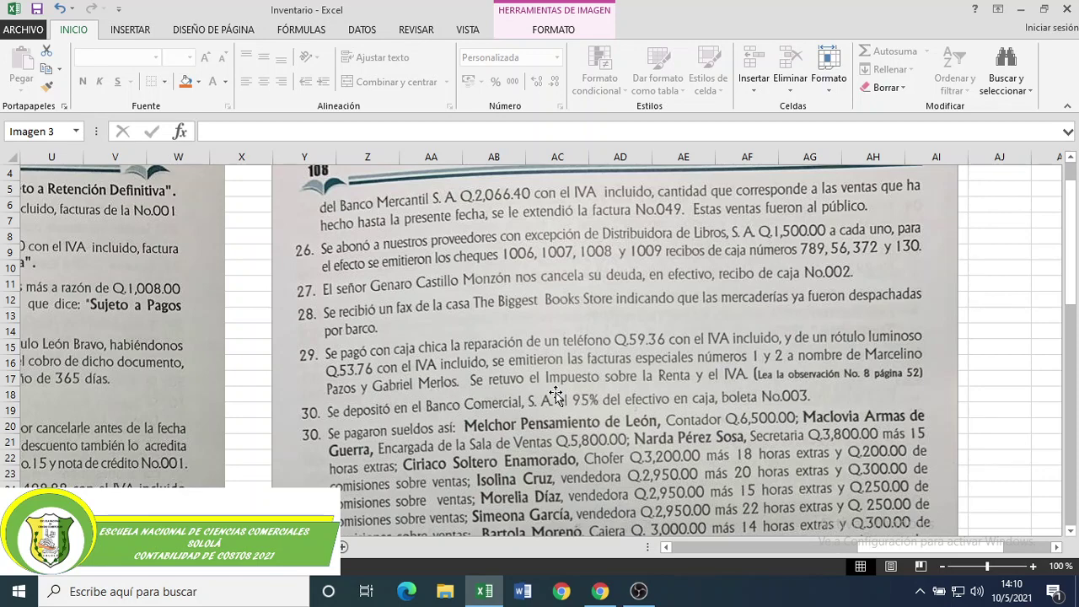
{"action": "scroll", "coordinate": [556, 391], "scroll_direction": "down", "scroll_amount": 1}
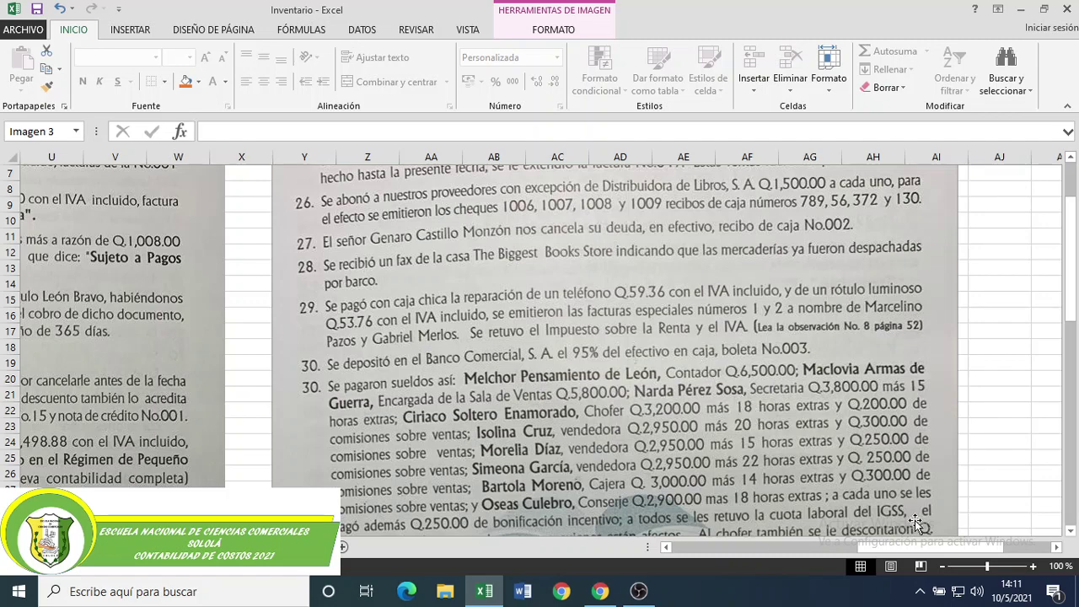
{"action": "left_click_drag", "start_coordinate": [915, 550], "coordinate": [963, 550]}
{"action": "scroll", "coordinate": [922, 343], "scroll_direction": "up", "scroll_amount": 2}
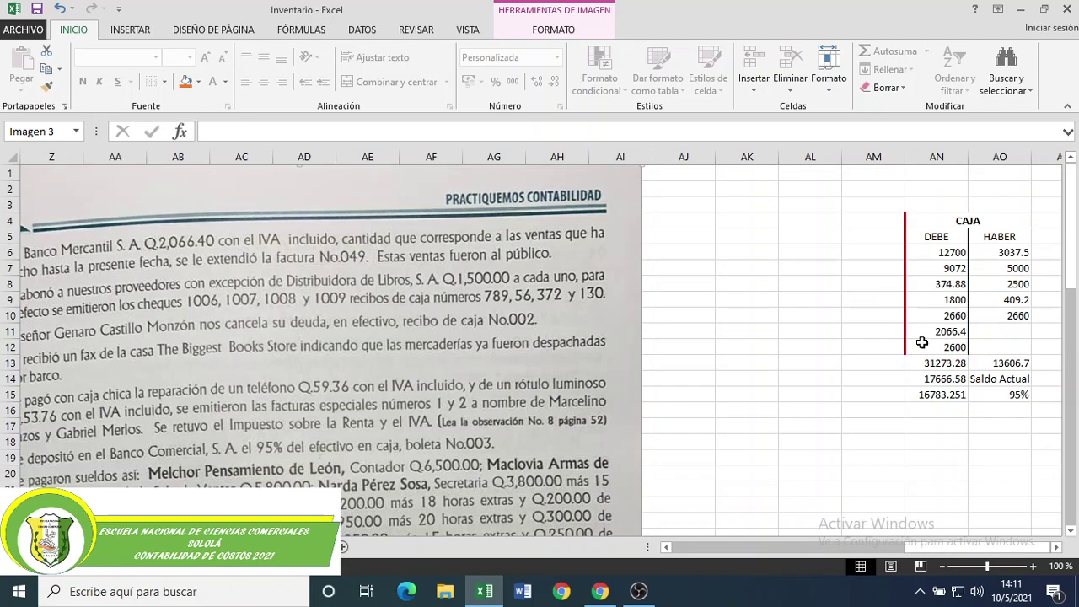
{"action": "left_click", "coordinate": [966, 217]}
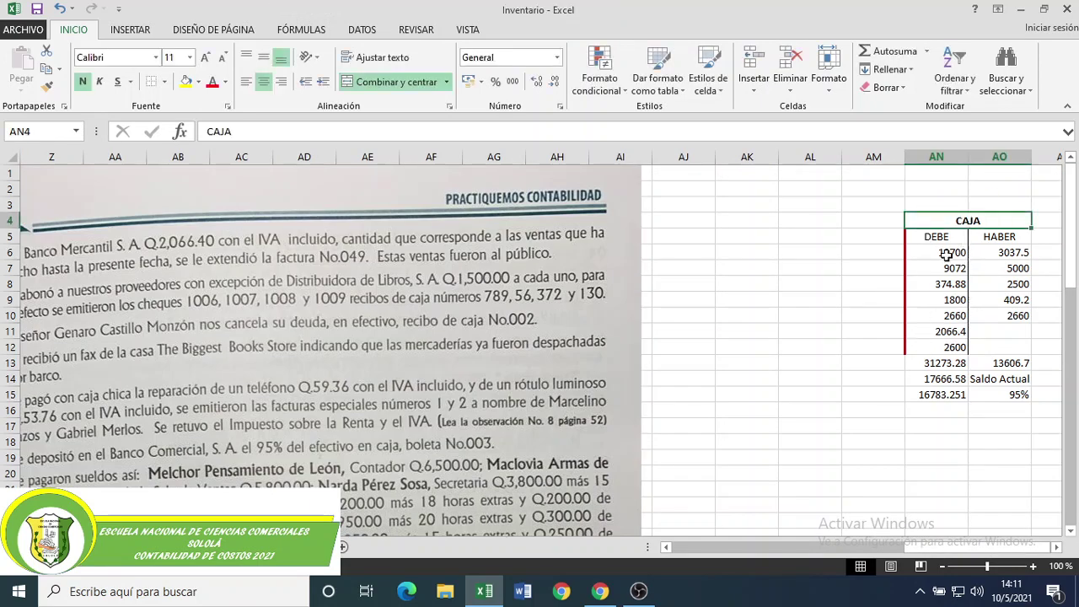
{"action": "left_click", "coordinate": [939, 236]}
{"action": "key", "text": "Right"}
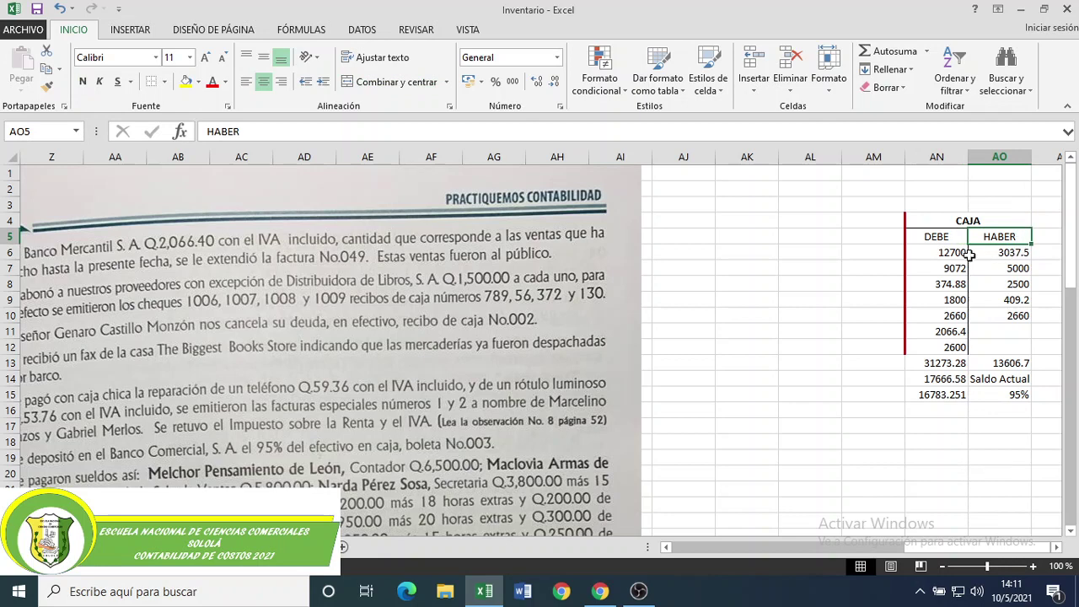
{"action": "left_click_drag", "start_coordinate": [948, 253], "coordinate": [961, 347]}
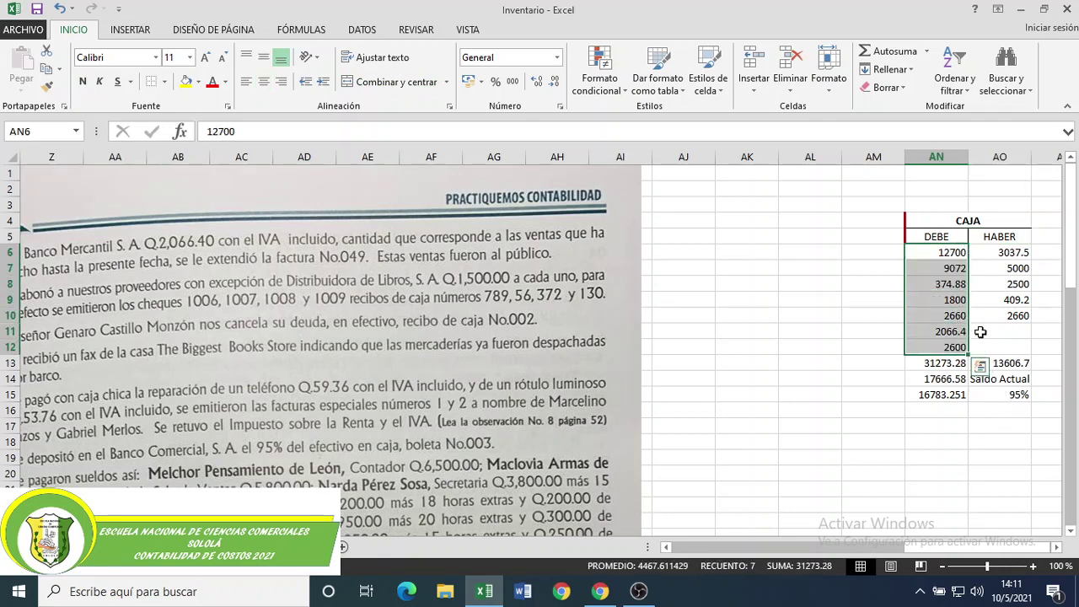
Return to the journal sheet and locate the Caja debit amount in Partida No. 1.
{"action": "key", "text": "ctrl+Page_Up"}
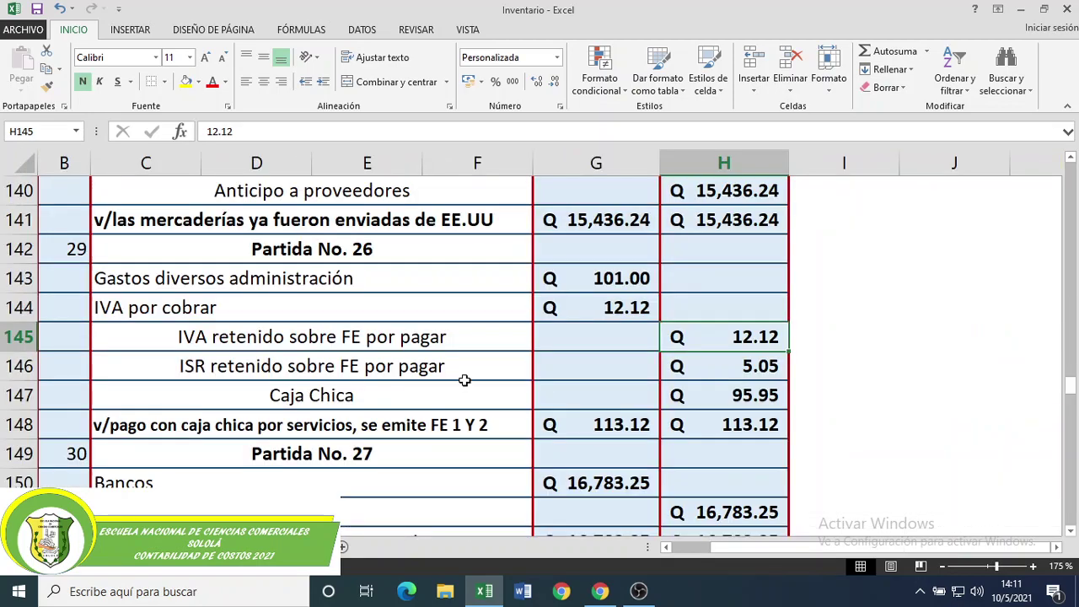
{"action": "scroll", "coordinate": [358, 325], "scroll_direction": "up", "scroll_amount": 4}
{"action": "scroll", "coordinate": [358, 326], "scroll_direction": "up", "scroll_amount": 20}
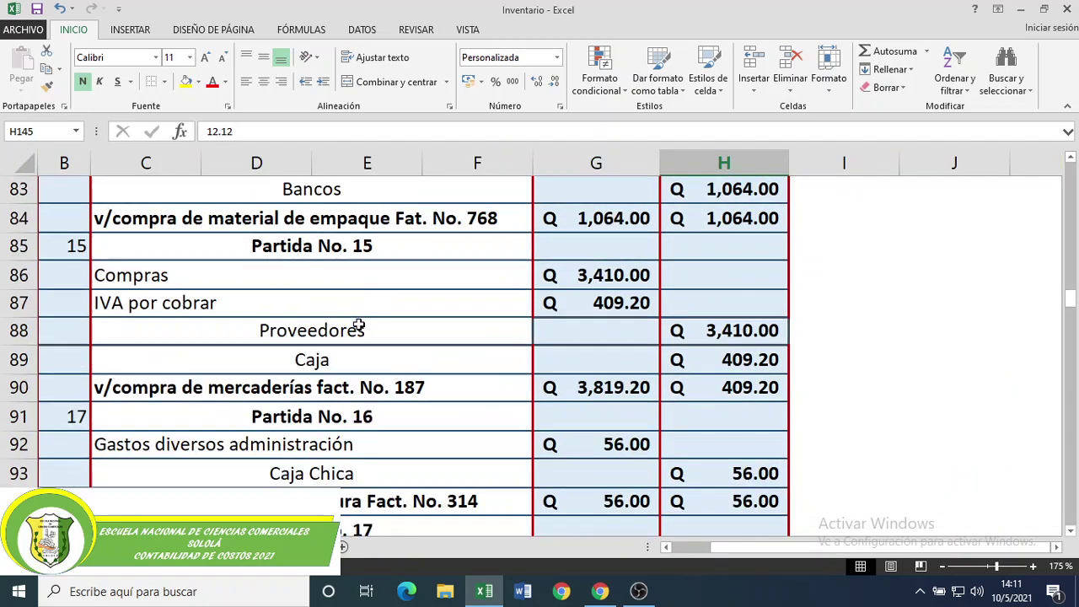
{"action": "scroll", "coordinate": [359, 326], "scroll_direction": "up", "scroll_amount": 11}
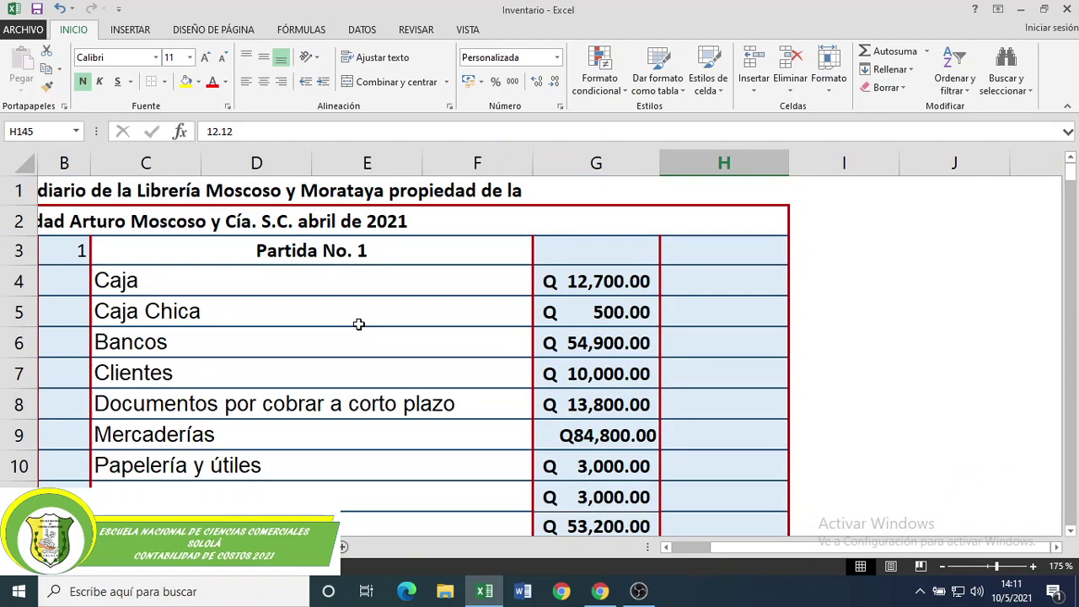
{"action": "left_click", "coordinate": [597, 285]}
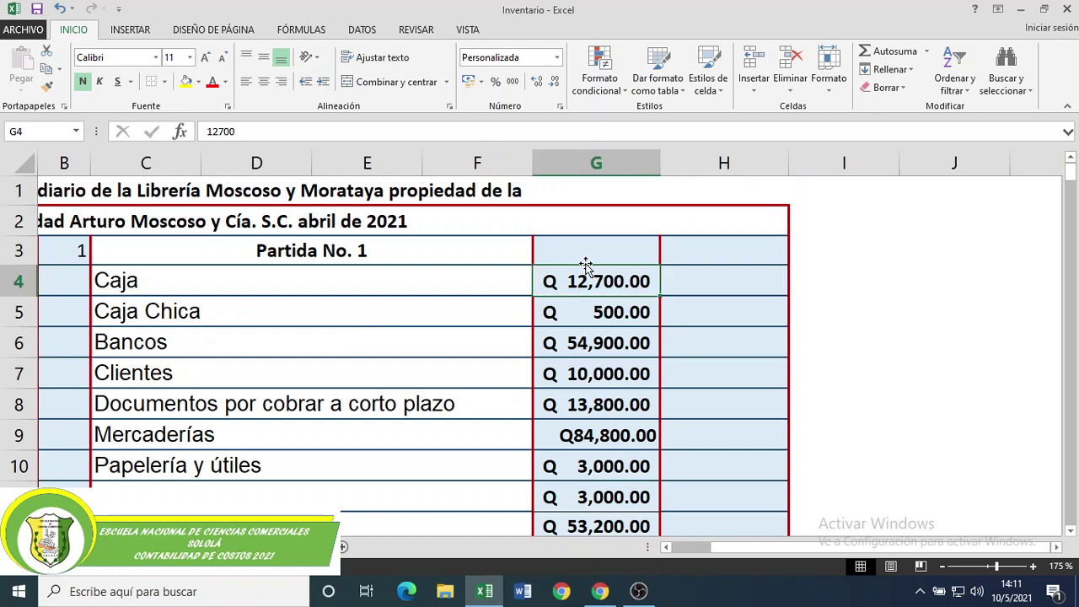
{"action": "left_click", "coordinate": [448, 286]}
{"action": "left_click", "coordinate": [566, 282]}
Locate the Caja debit in Partida No. 4 and compare the journal amounts with the DEBE entries of the CAJA account.
{"action": "scroll", "coordinate": [443, 444], "scroll_direction": "down", "scroll_amount": 4}
{"action": "scroll", "coordinate": [443, 445], "scroll_direction": "down", "scroll_amount": 2}
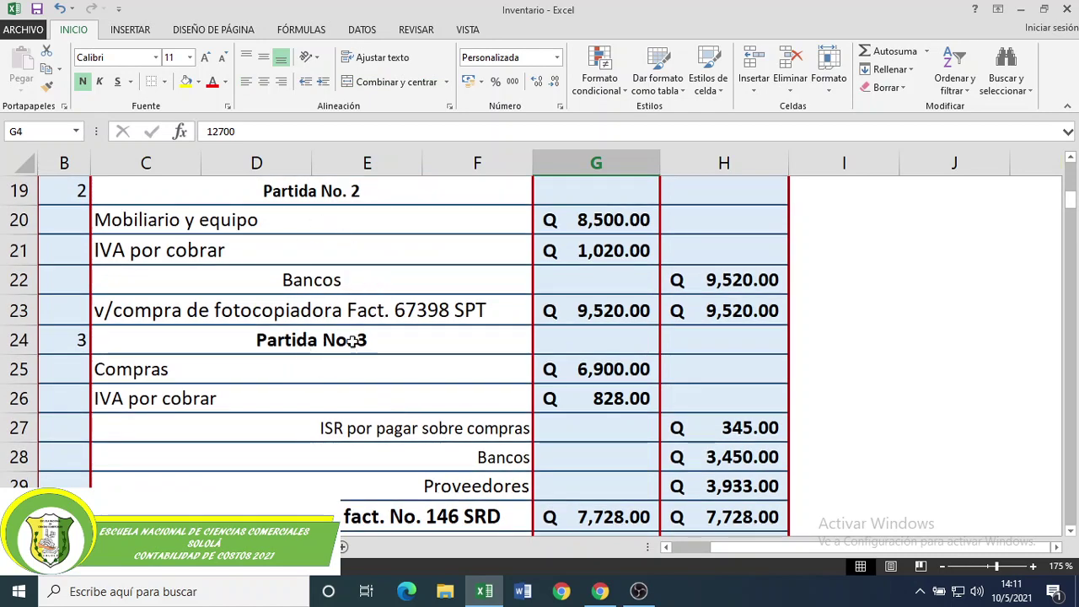
{"action": "scroll", "coordinate": [376, 412], "scroll_direction": "down", "scroll_amount": 3}
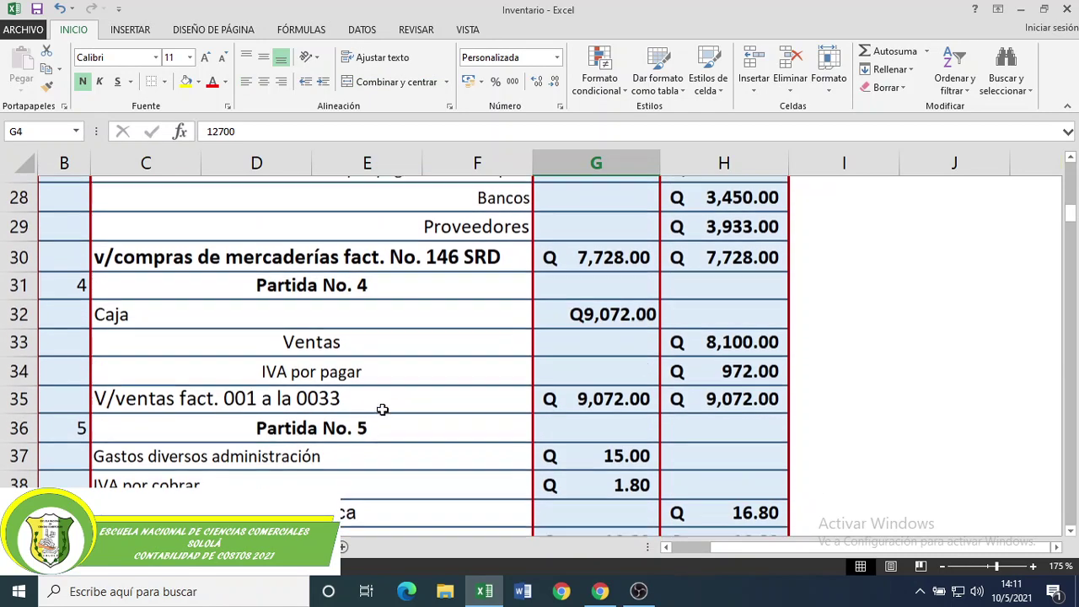
{"action": "left_click", "coordinate": [392, 308]}
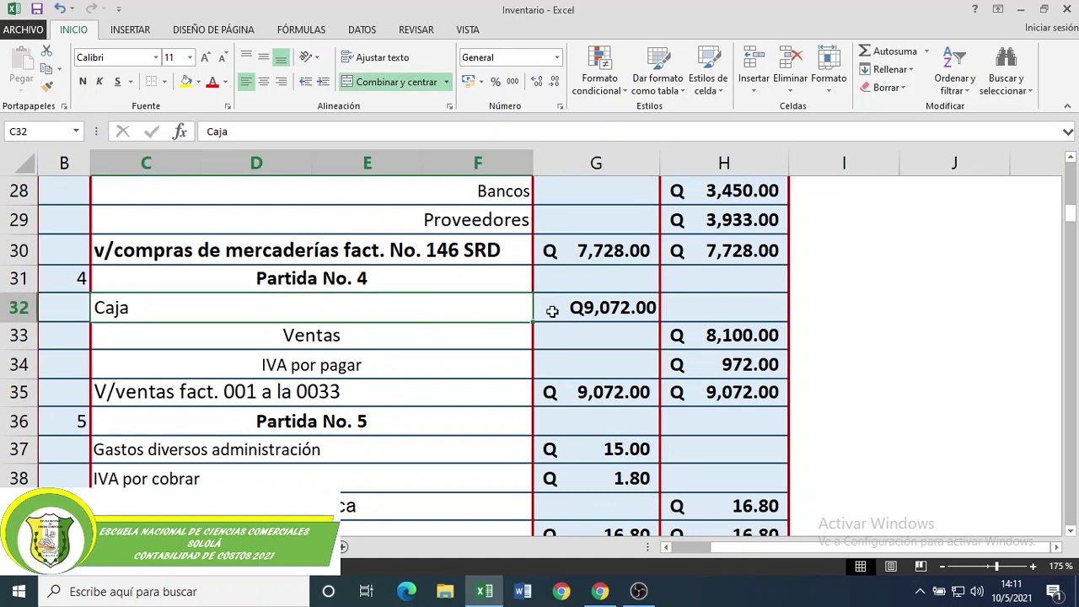
{"action": "left_click", "coordinate": [597, 308]}
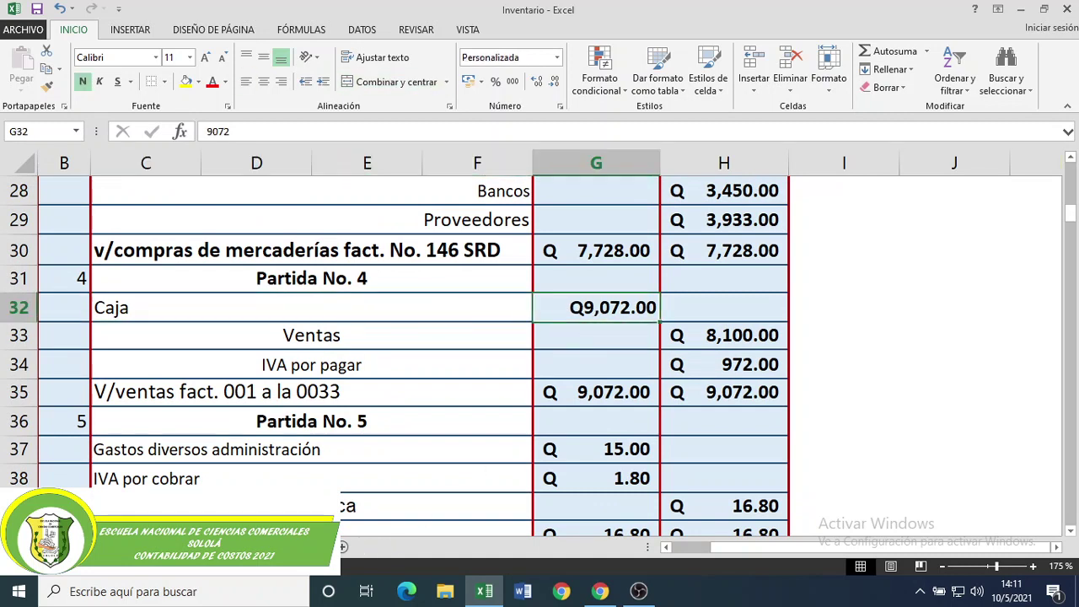
{"action": "left_click", "coordinate": [303, 546]}
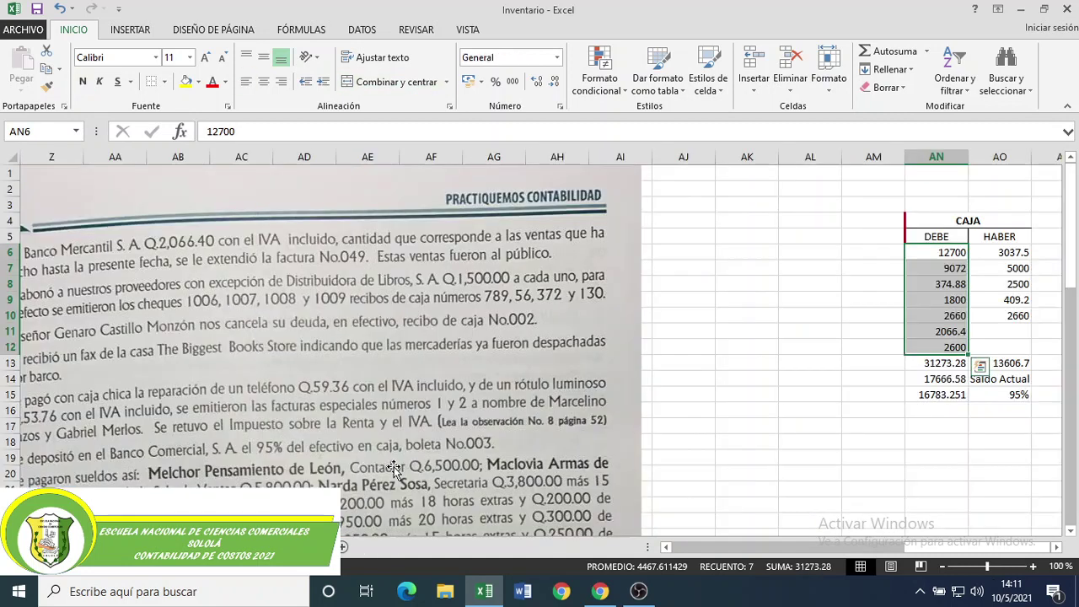
{"action": "left_click", "coordinate": [931, 280]}
{"action": "left_click", "coordinate": [938, 252]}
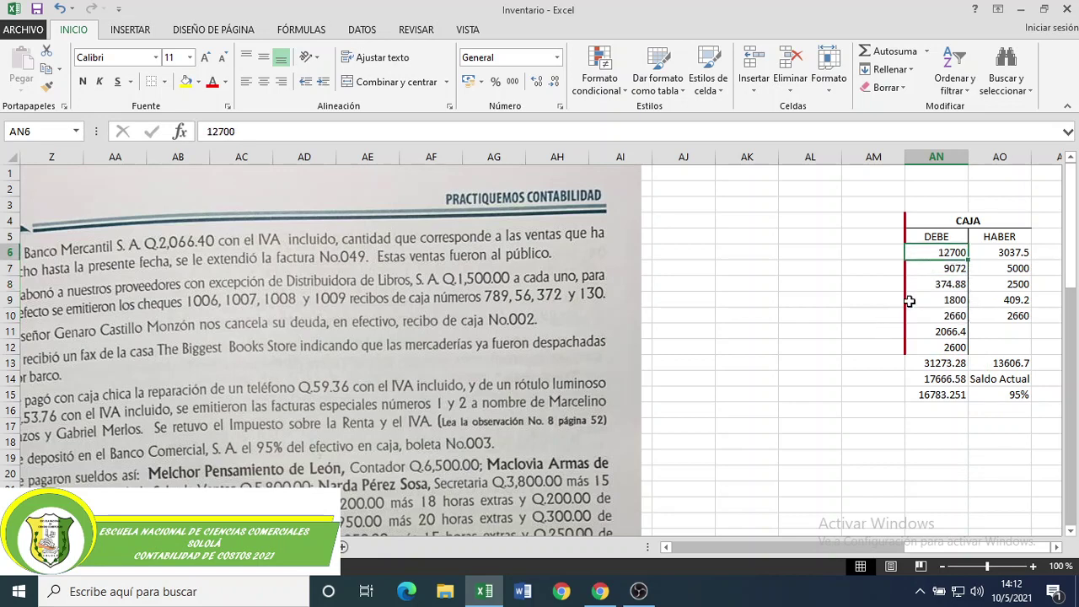
Look over Partida No. 3 in the journal and check the first two DEBE entries of the CAJA account.
{"action": "left_click", "coordinate": [936, 269]}
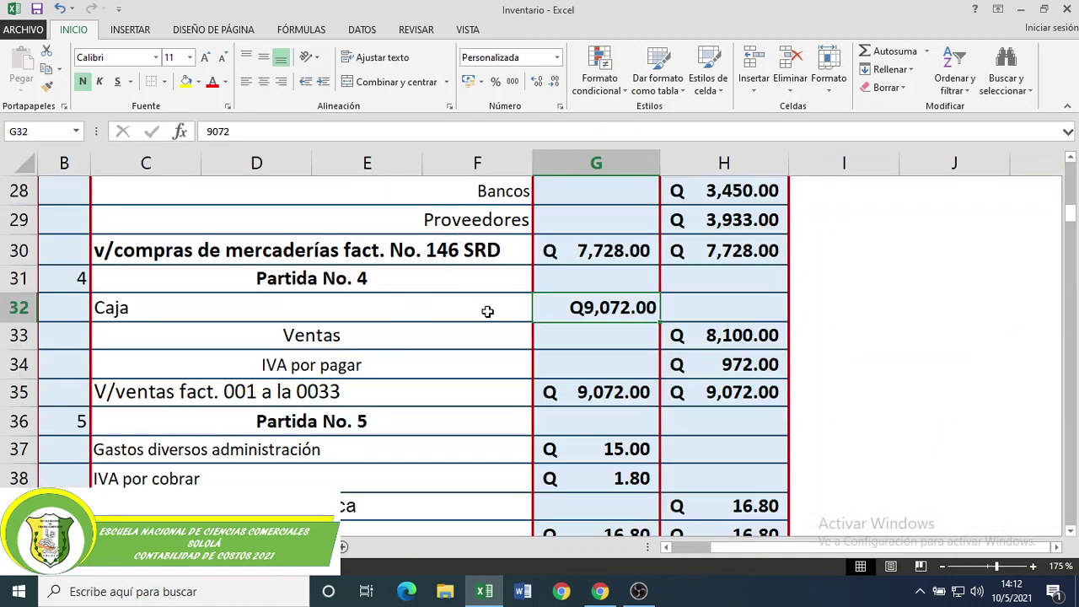
{"action": "scroll", "coordinate": [487, 311], "scroll_direction": "up", "scroll_amount": 2}
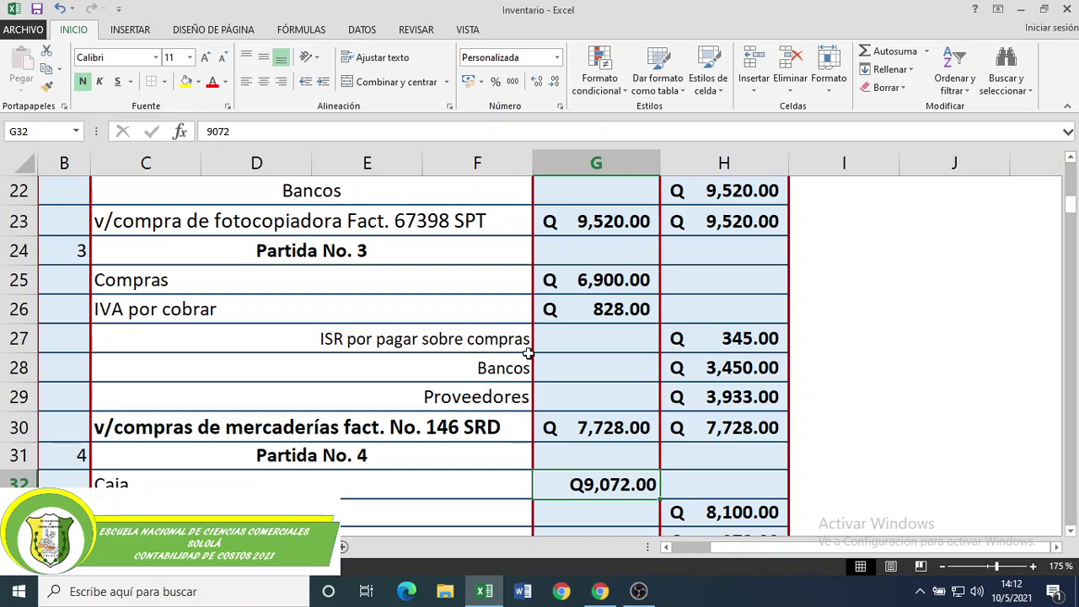
{"action": "left_click", "coordinate": [588, 280]}
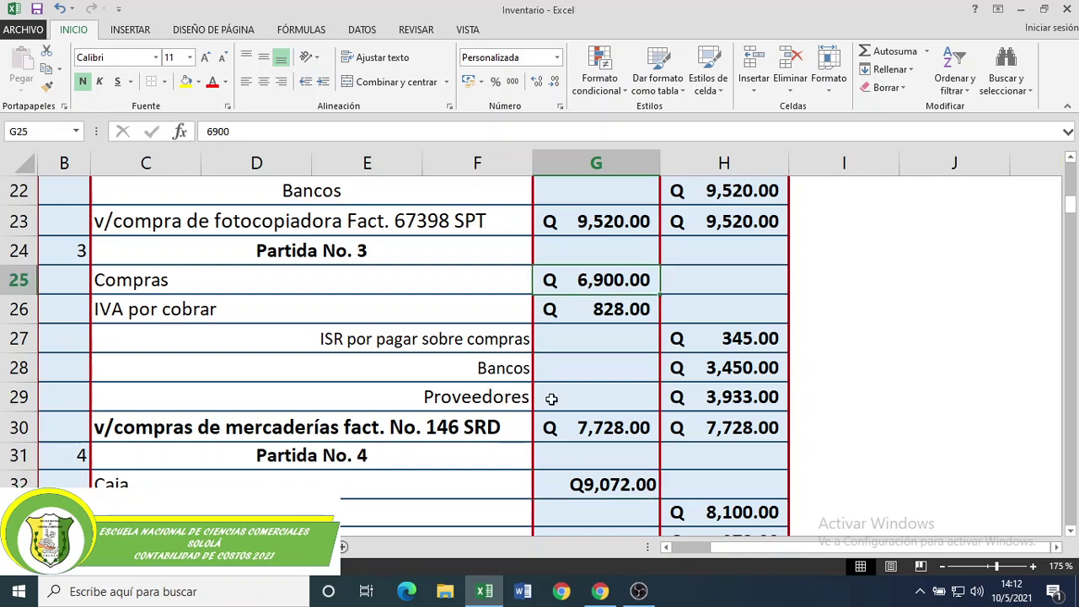
{"action": "key", "text": "ctrl+Page_Down"}
{"action": "left_click", "coordinate": [951, 253]}
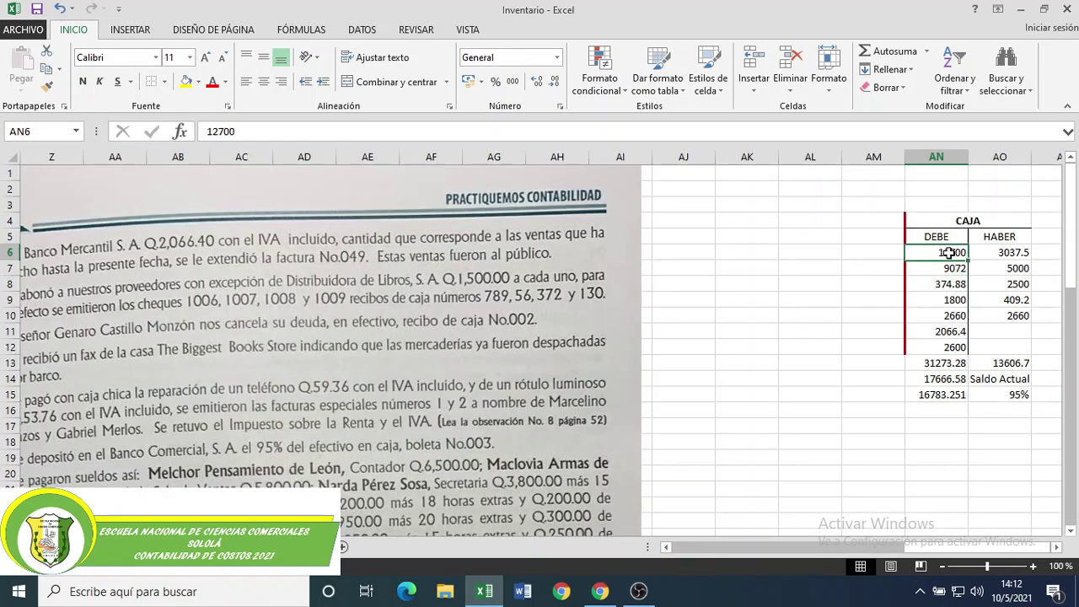
{"action": "left_click", "coordinate": [948, 270]}
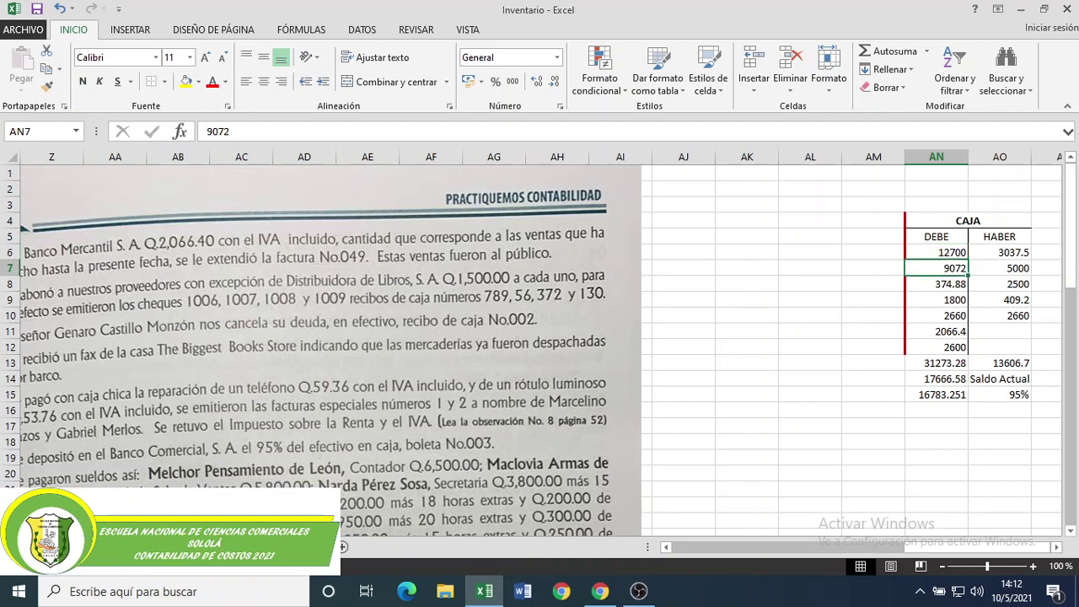
Locate the Caja credit in Partida No. 6 and match it with the first HABER entry of the CAJA account.
{"action": "key", "text": "ctrl+Page_Up"}
{"action": "scroll", "coordinate": [491, 409], "scroll_direction": "down", "scroll_amount": 2}
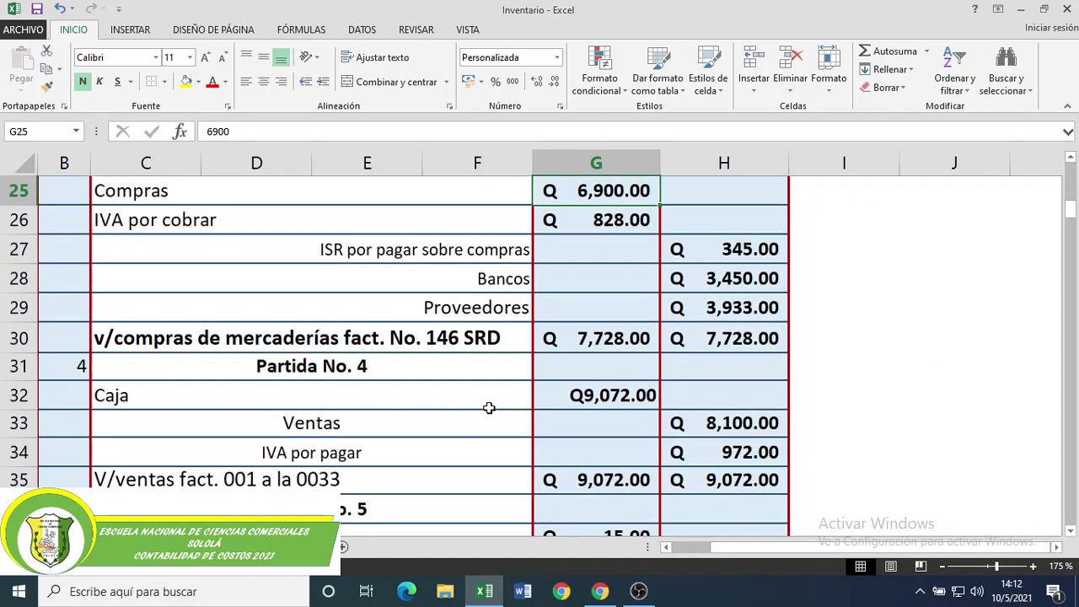
{"action": "scroll", "coordinate": [492, 409], "scroll_direction": "down", "scroll_amount": 1}
{"action": "scroll", "coordinate": [491, 409], "scroll_direction": "down", "scroll_amount": 2}
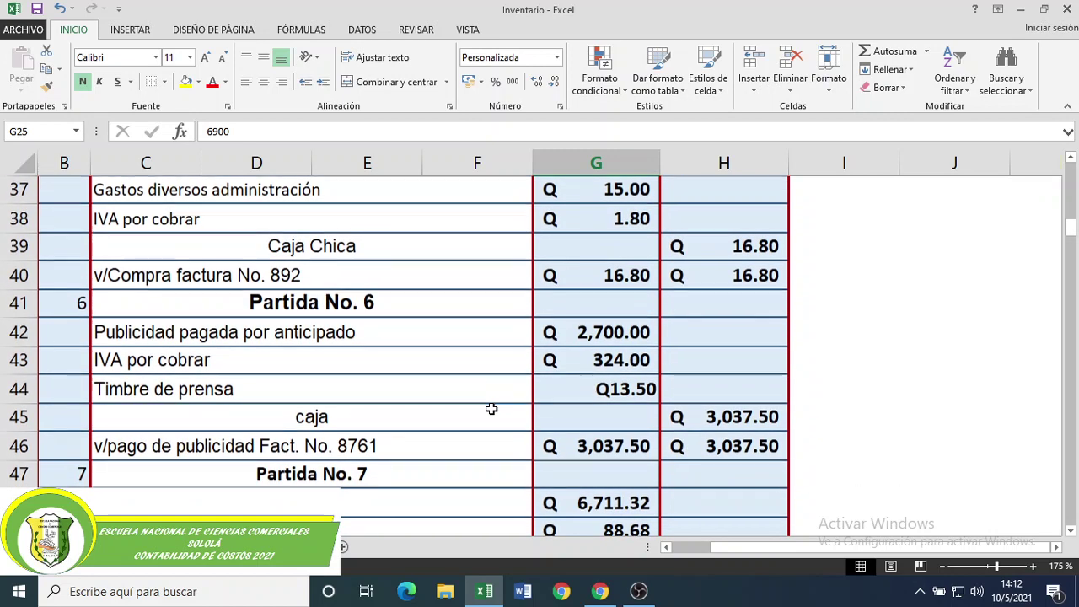
{"action": "left_click", "coordinate": [492, 415]}
{"action": "left_click", "coordinate": [759, 417]}
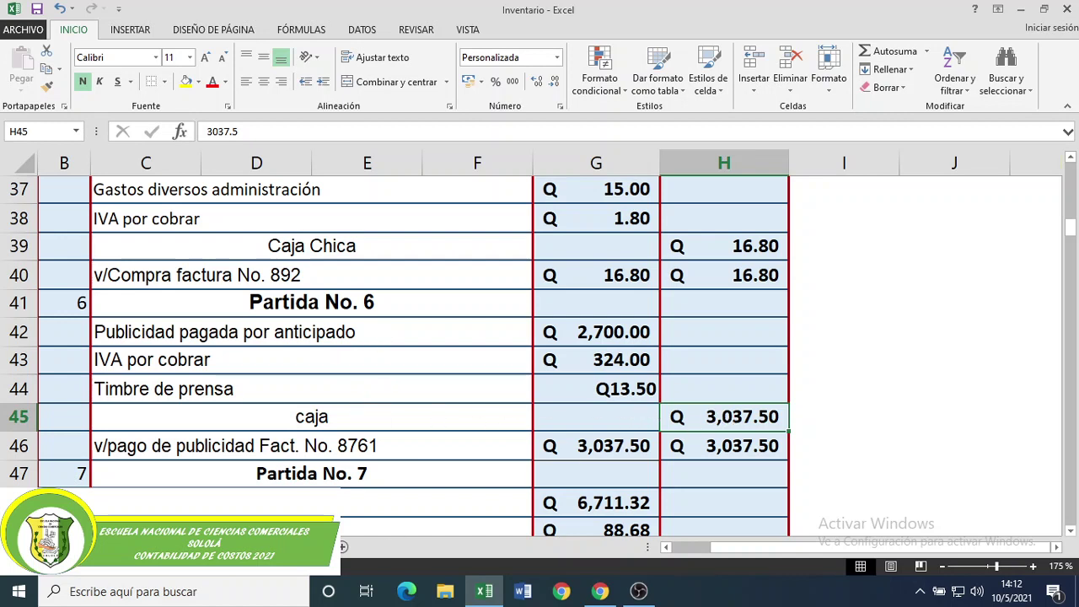
{"action": "key", "text": "ctrl+Page_Down"}
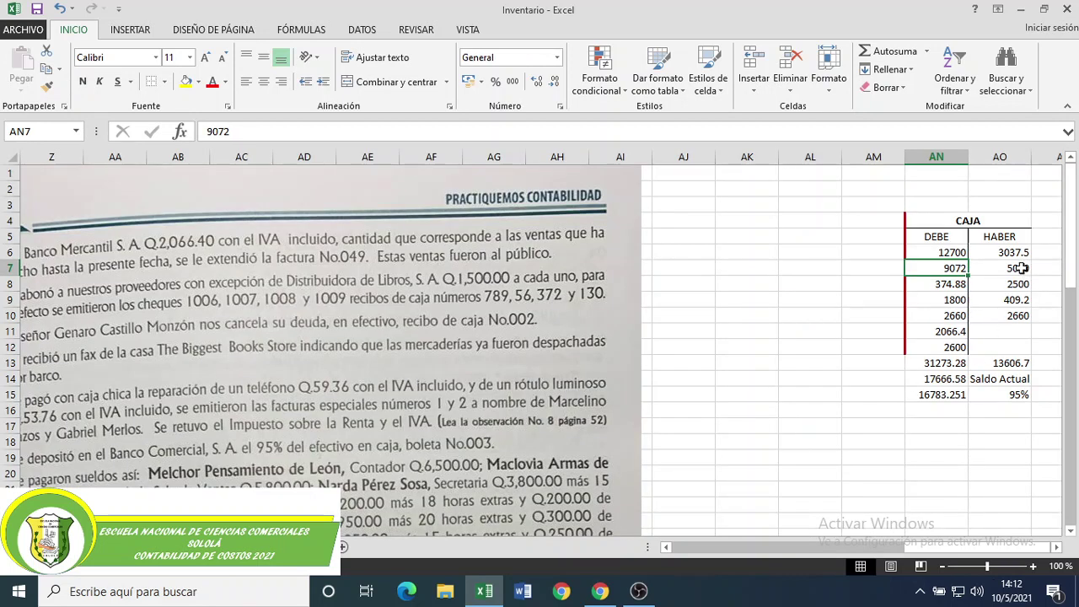
{"action": "left_click", "coordinate": [1000, 252]}
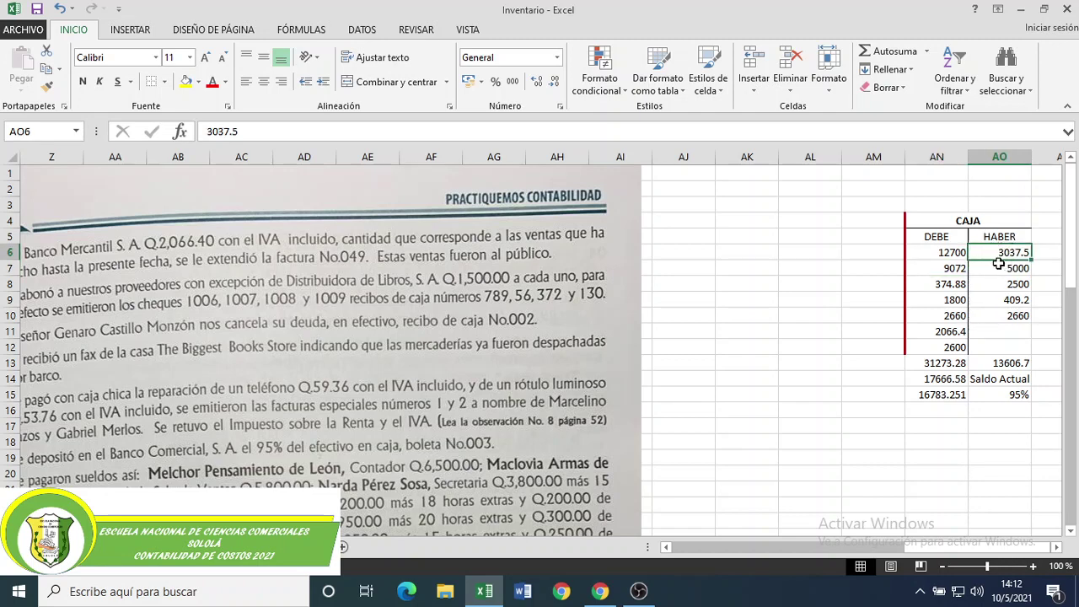
Go through the first four DEBE entries of the CAJA account and compare the first DEBE and HABER amounts.
{"action": "left_click", "coordinate": [956, 253]}
{"action": "left_click", "coordinate": [960, 268]}
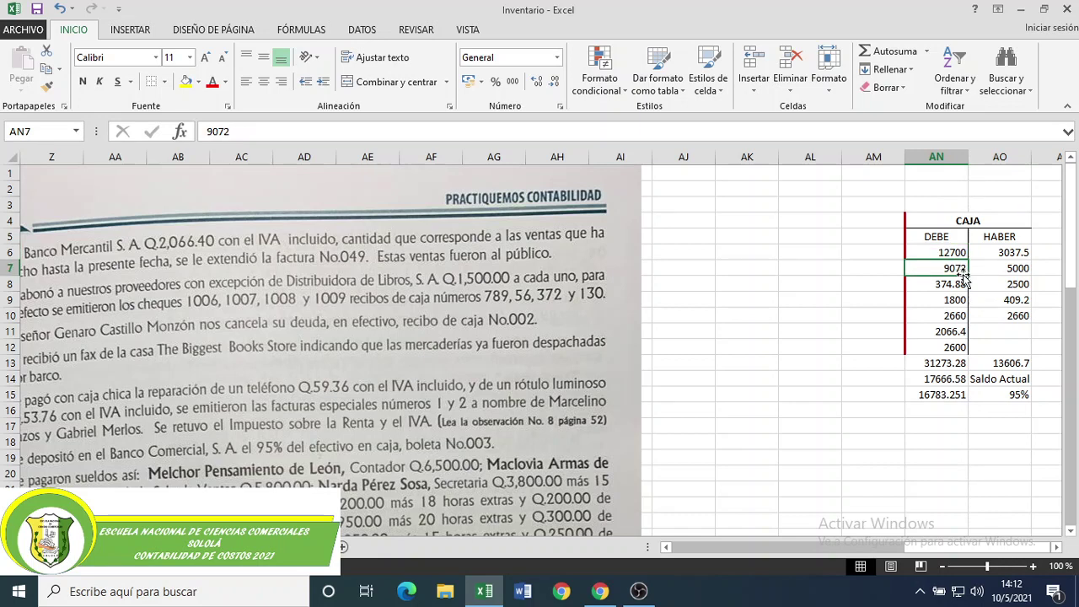
{"action": "left_click", "coordinate": [961, 284]}
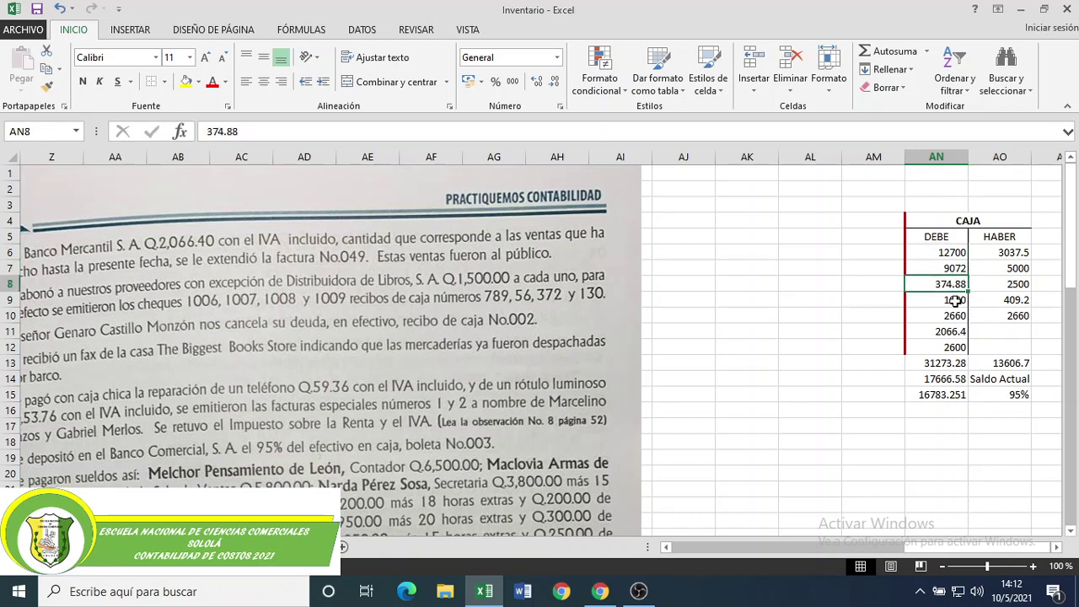
{"action": "left_click", "coordinate": [956, 302]}
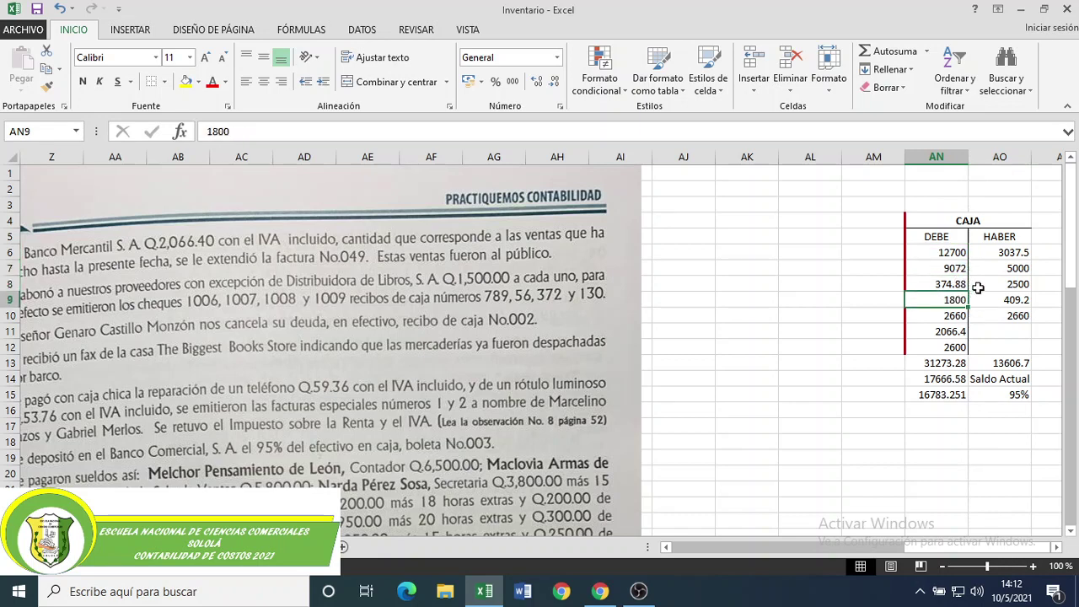
{"action": "left_click", "coordinate": [936, 253]}
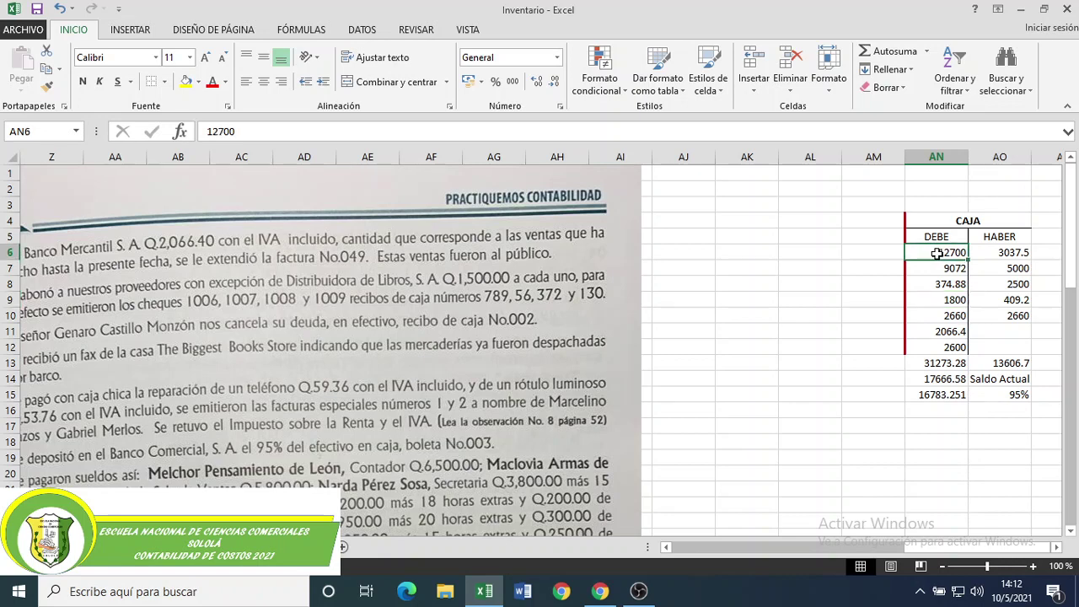
{"action": "left_click", "coordinate": [1001, 253]}
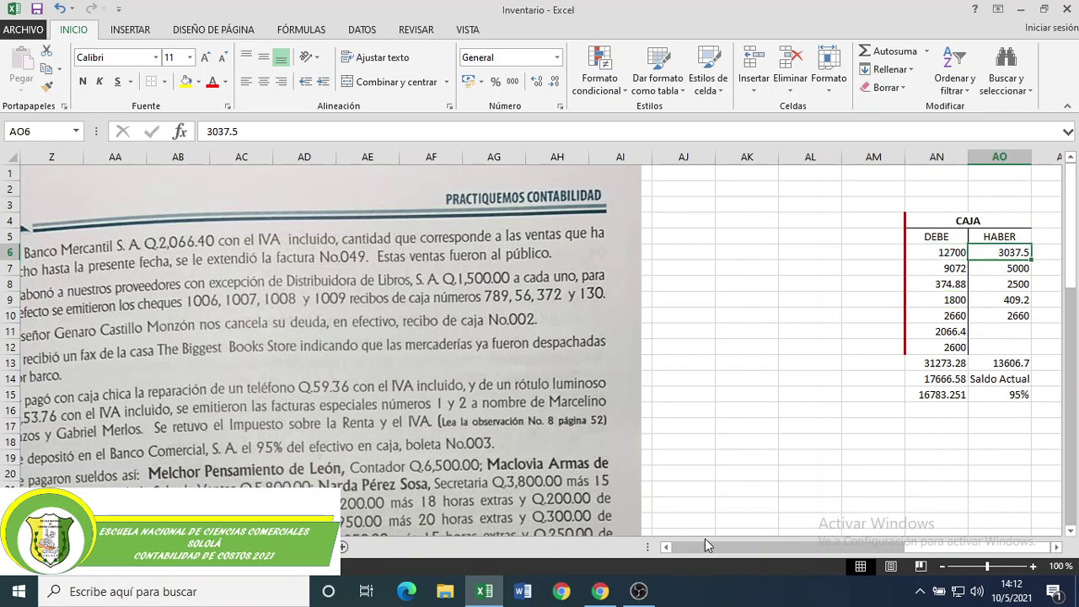
Reread exercise operation 30 about the 95% cash deposit and inspect the first three HABER entries of the CAJA account.
{"action": "left_click_drag", "start_coordinate": [707, 545], "coordinate": [866, 541]}
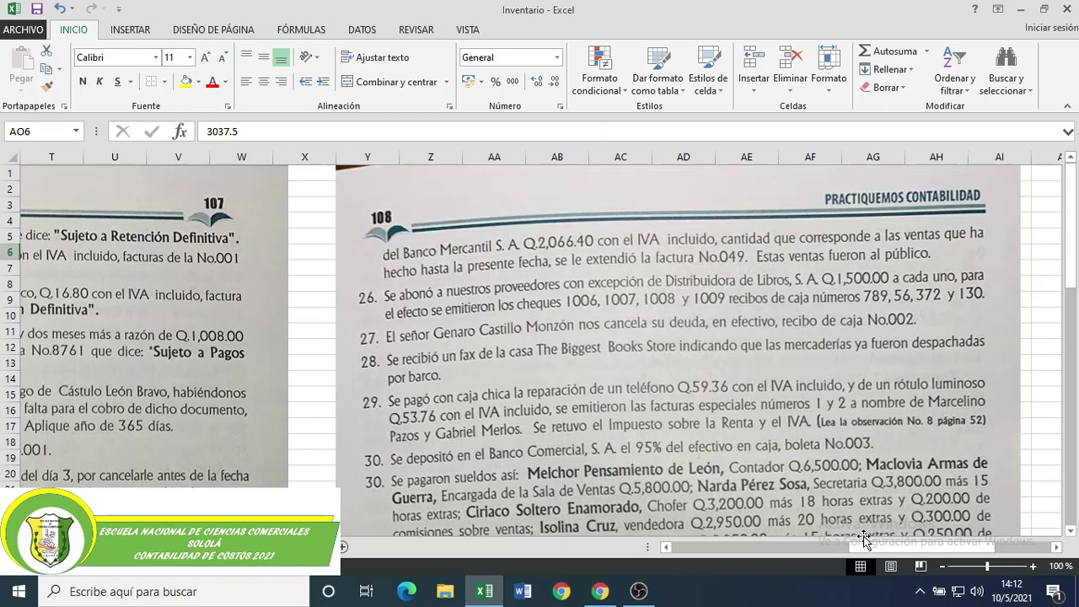
{"action": "left_click_drag", "start_coordinate": [866, 547], "coordinate": [940, 553]}
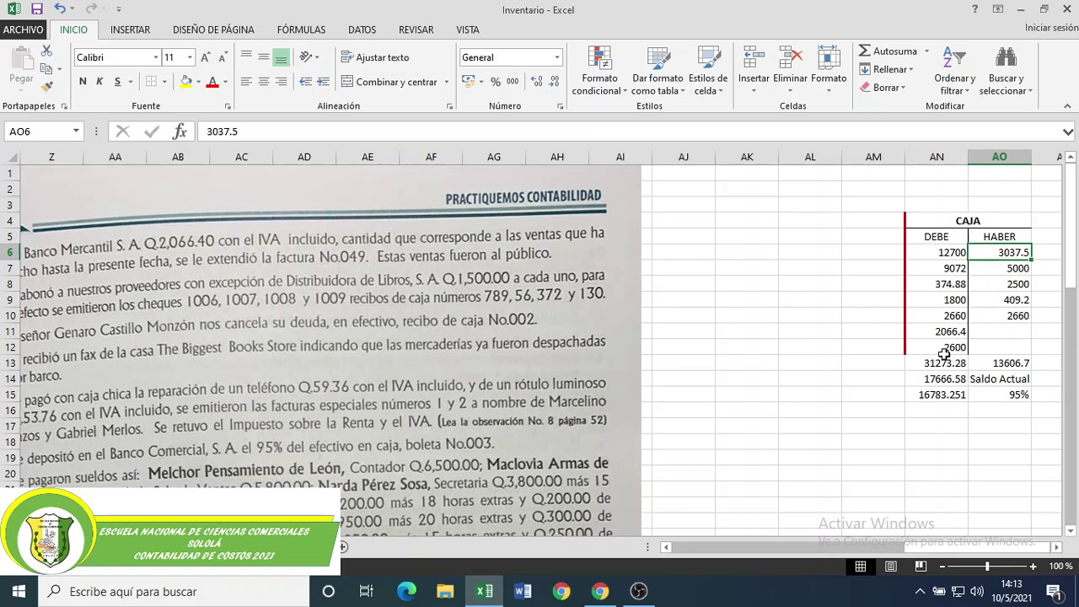
{"action": "left_click", "coordinate": [941, 252]}
{"action": "left_click", "coordinate": [1020, 255]}
{"action": "left_click", "coordinate": [1010, 271]}
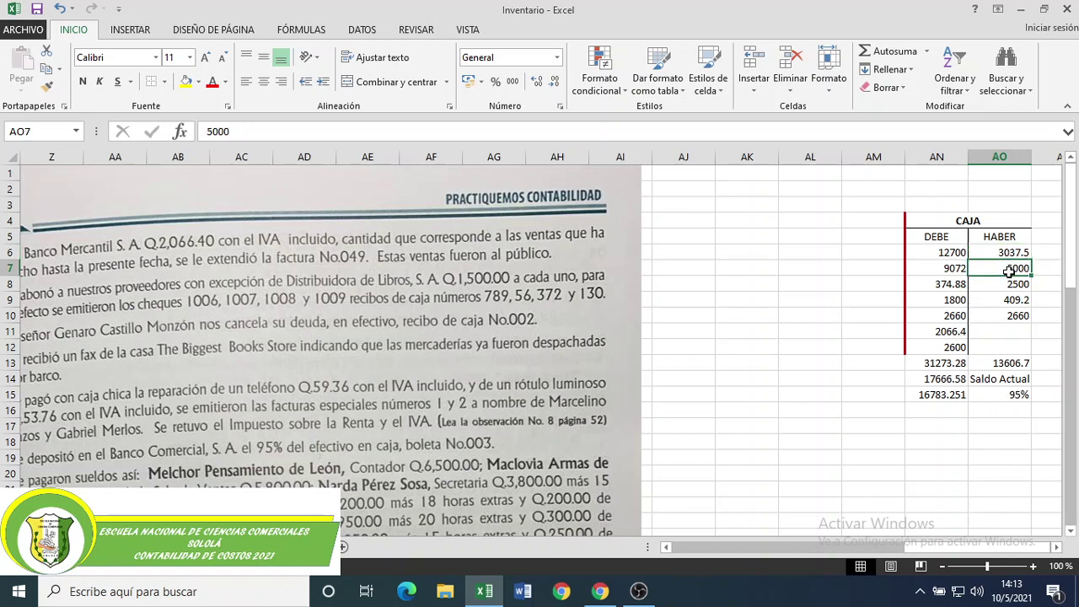
{"action": "left_click", "coordinate": [1010, 284]}
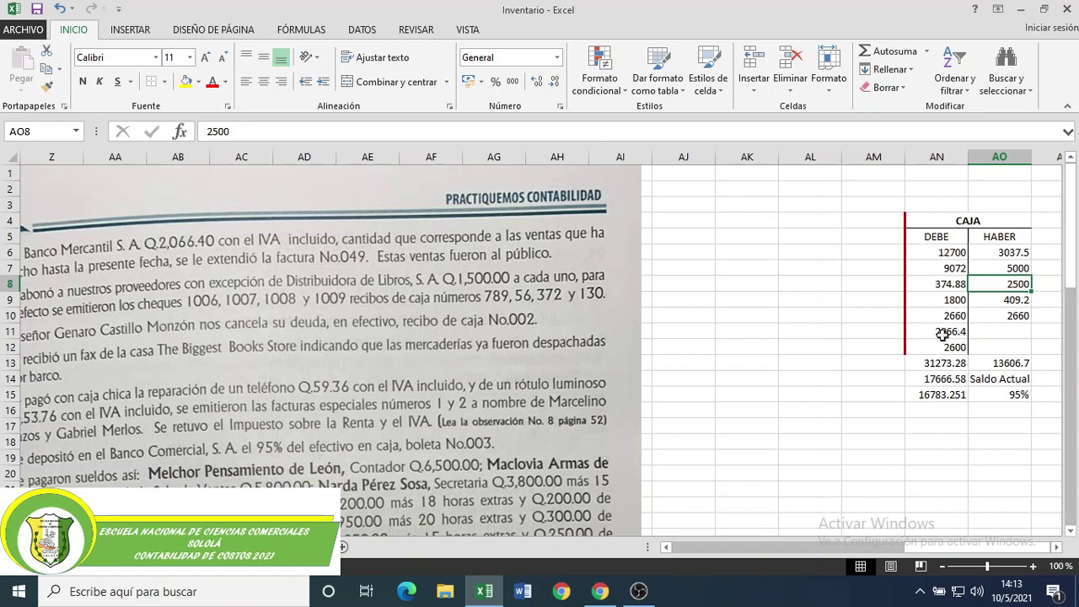
Inspect the DEBE and HABER total formulas of the CAJA account and its current balance.
{"action": "left_click", "coordinate": [944, 363]}
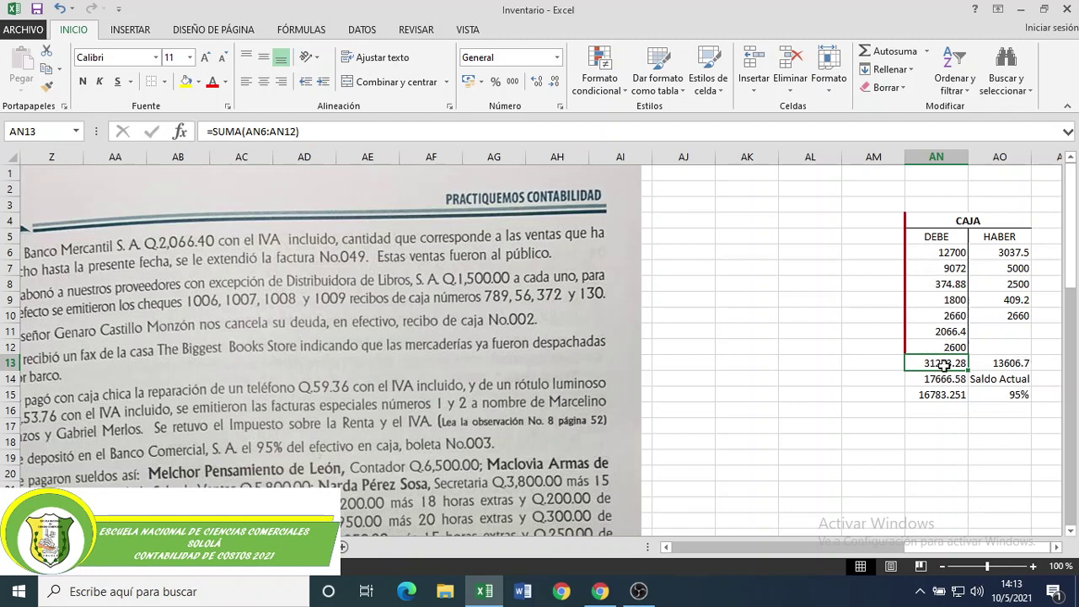
{"action": "left_click", "coordinate": [1002, 365]}
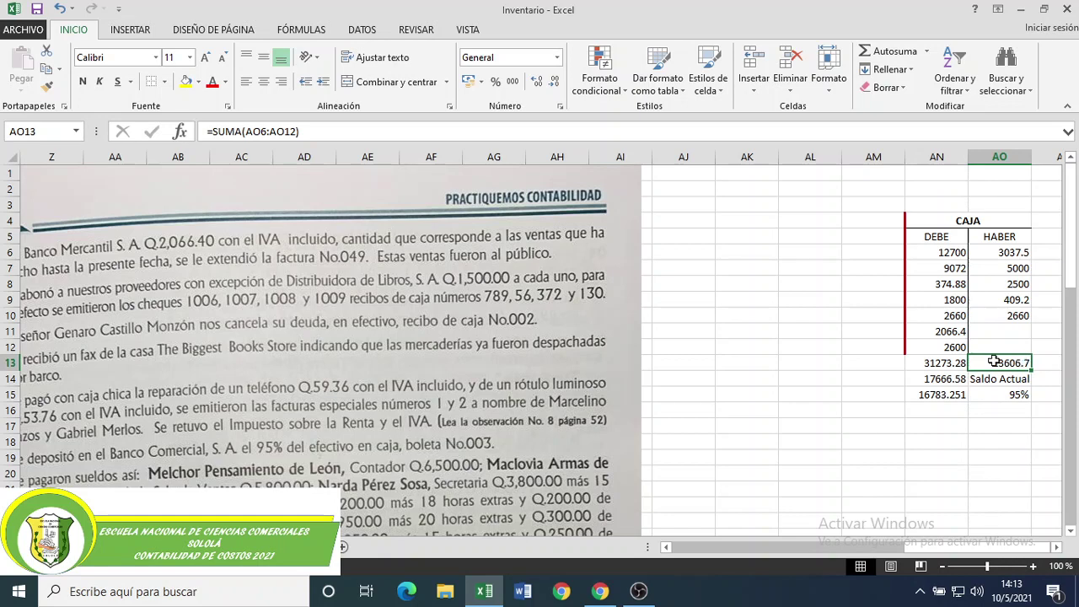
{"action": "left_click", "coordinate": [937, 364]}
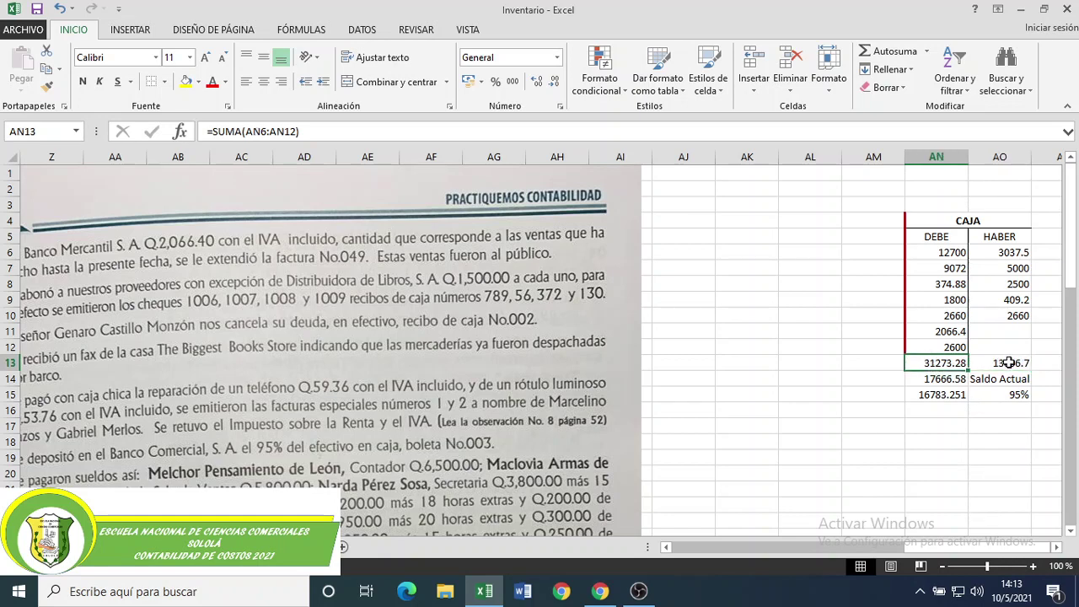
{"action": "left_click", "coordinate": [1012, 363]}
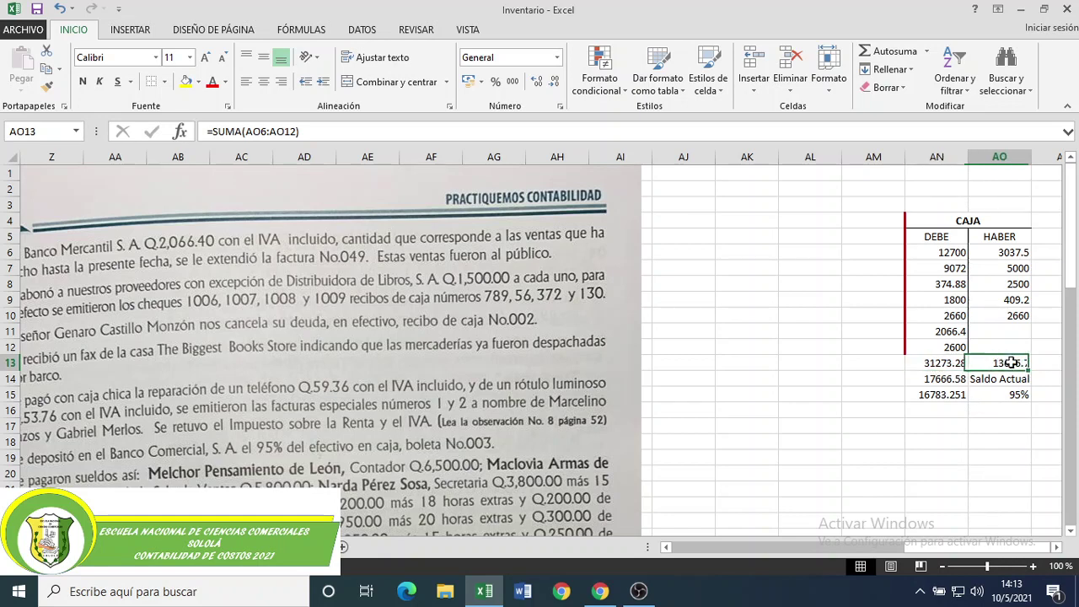
{"action": "left_click", "coordinate": [942, 379]}
Select the DEBE amounts and the HABER amounts of the CAJA account to check them against their column totals.
{"action": "left_click_drag", "start_coordinate": [943, 253], "coordinate": [943, 347]}
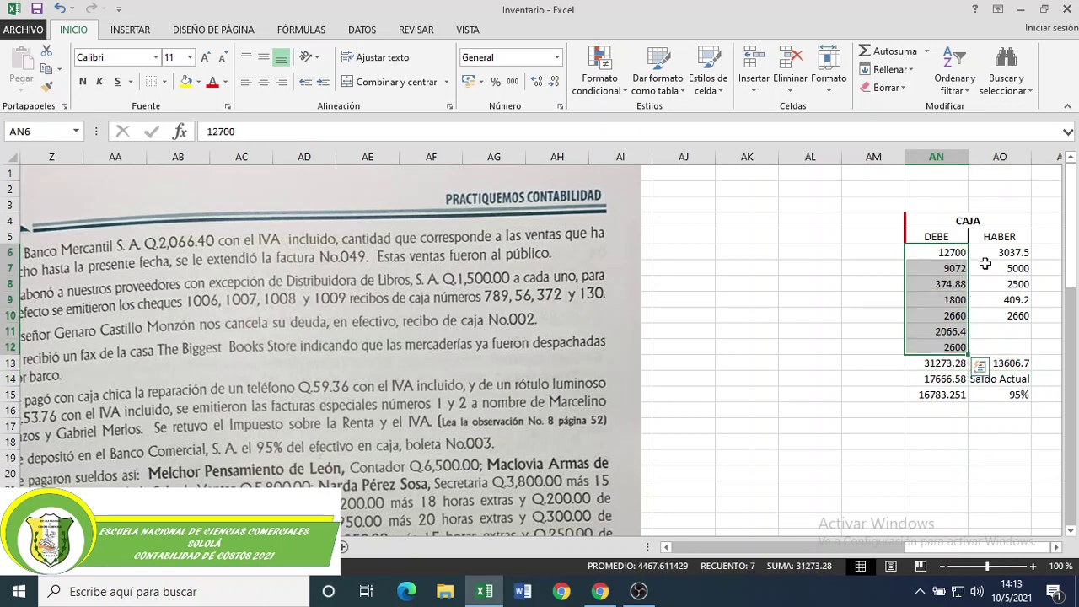
{"action": "left_click_drag", "start_coordinate": [989, 255], "coordinate": [1006, 331]}
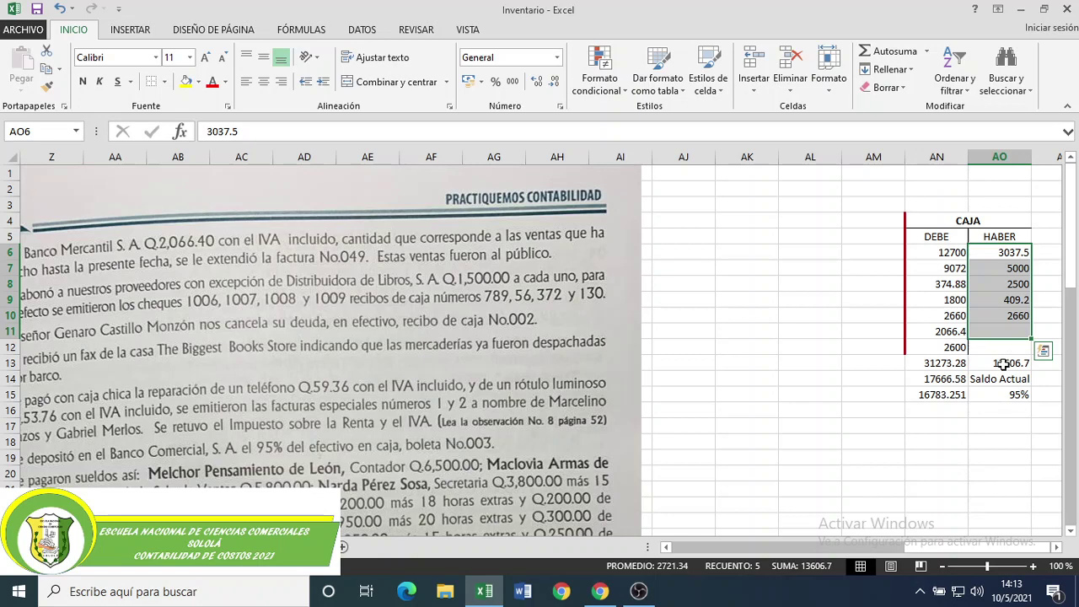
{"action": "left_click", "coordinate": [956, 362]}
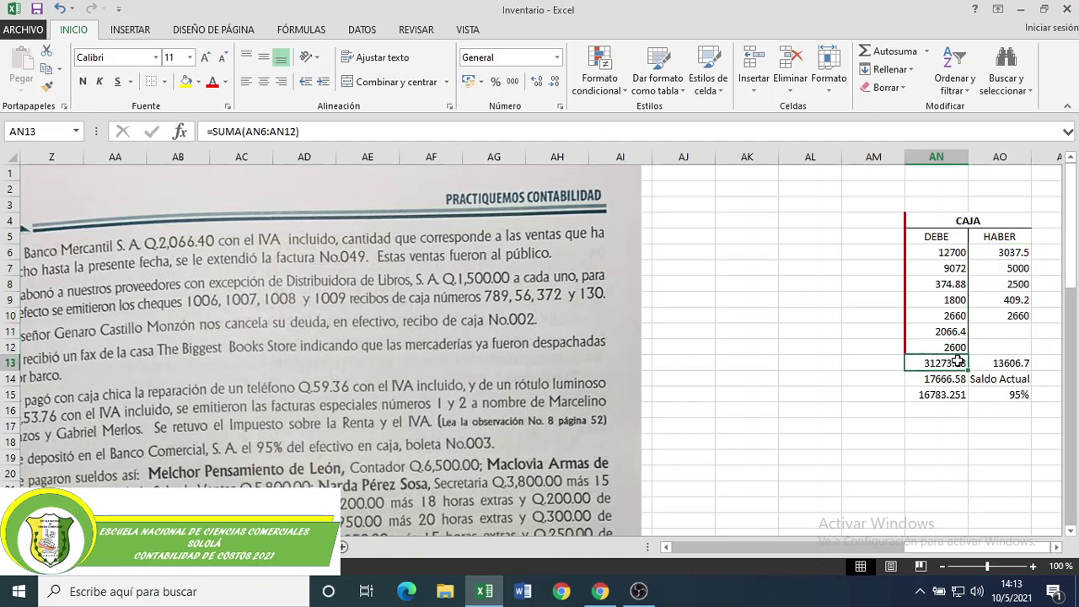
{"action": "left_click", "coordinate": [1008, 363]}
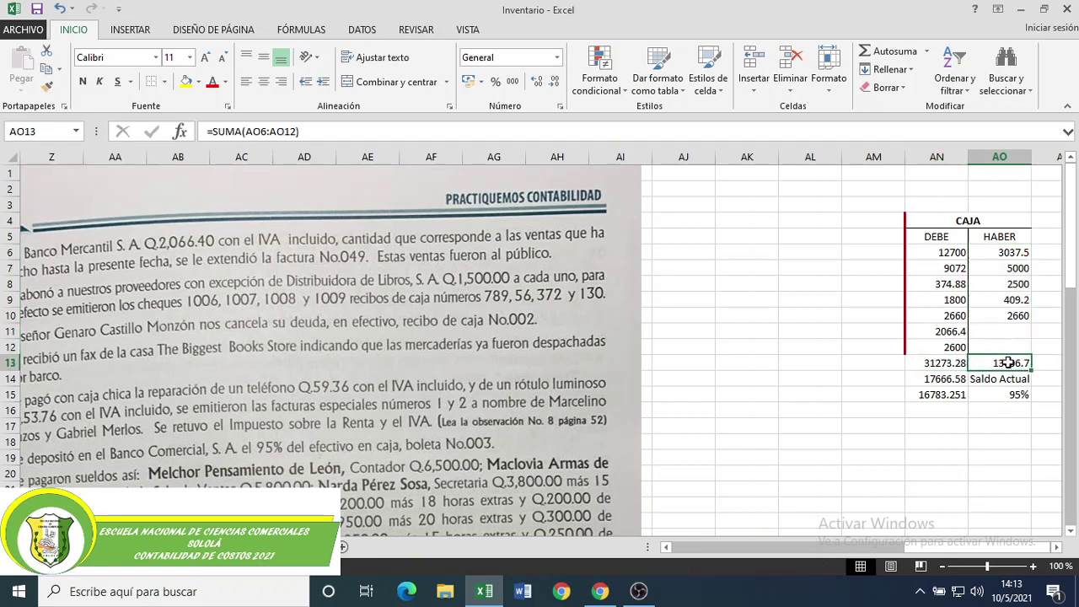
Examine how the Saldo Actual formula subtracts the HABER total from the DEBE total.
{"action": "left_click", "coordinate": [936, 379]}
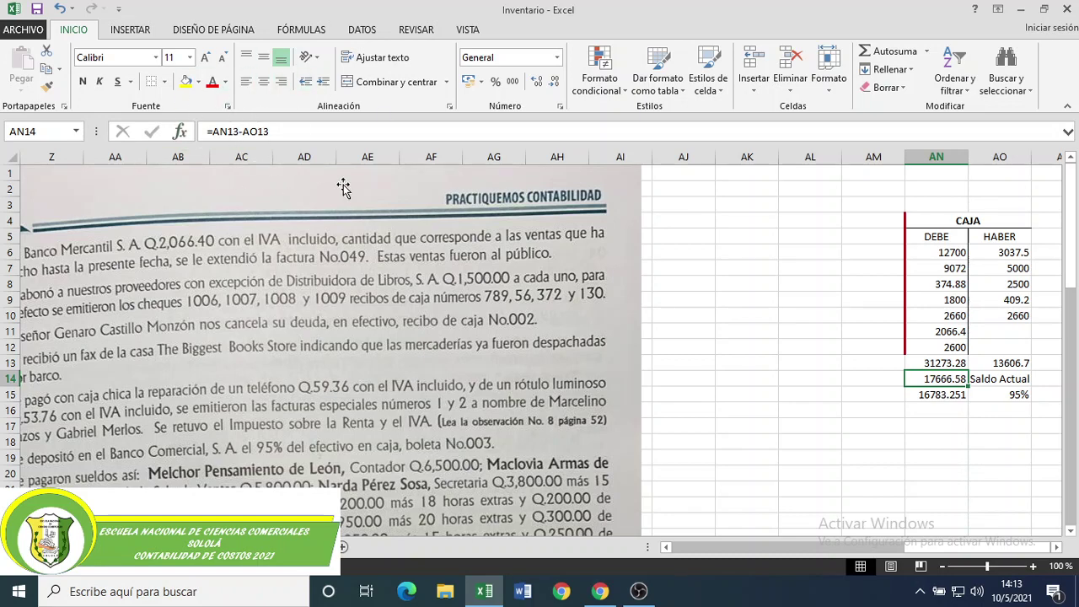
{"action": "left_click", "coordinate": [951, 361]}
{"action": "left_click", "coordinate": [1016, 364]}
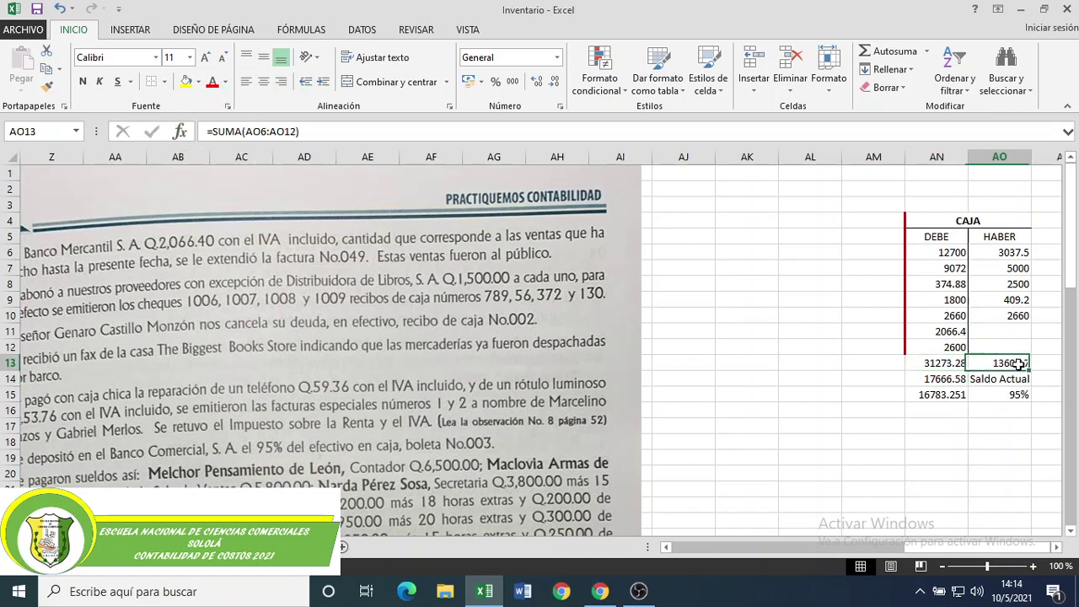
{"action": "left_click", "coordinate": [936, 376]}
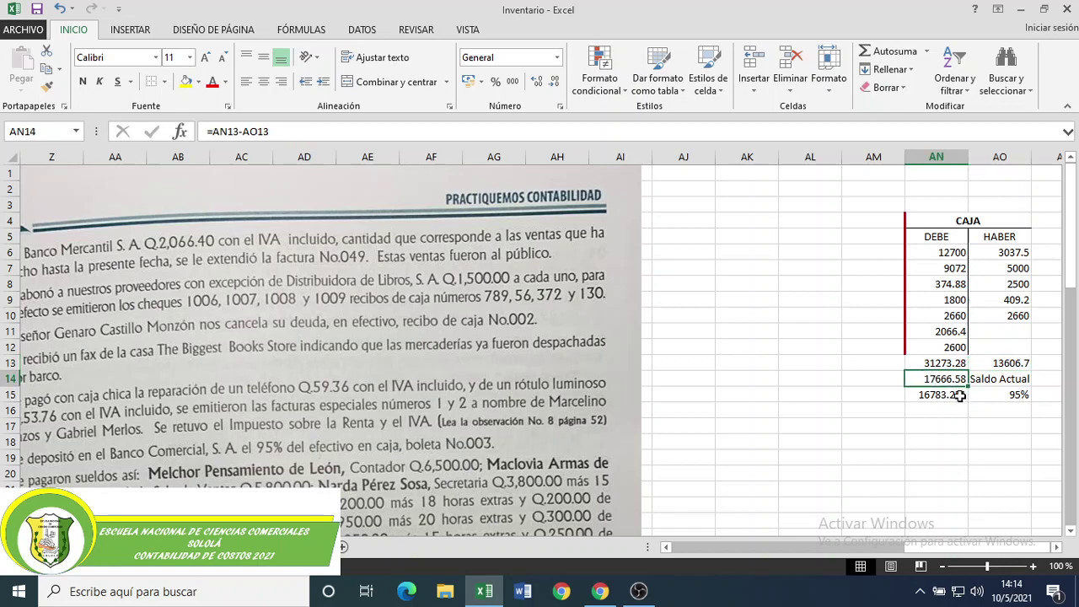
{"action": "left_click", "coordinate": [1007, 377]}
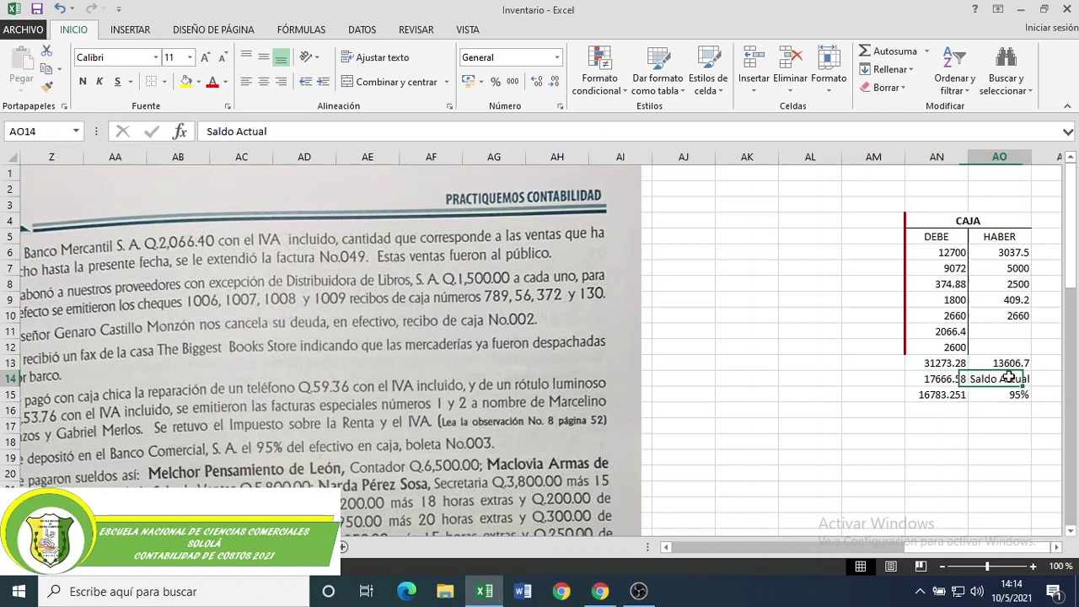
{"action": "left_click", "coordinate": [939, 379]}
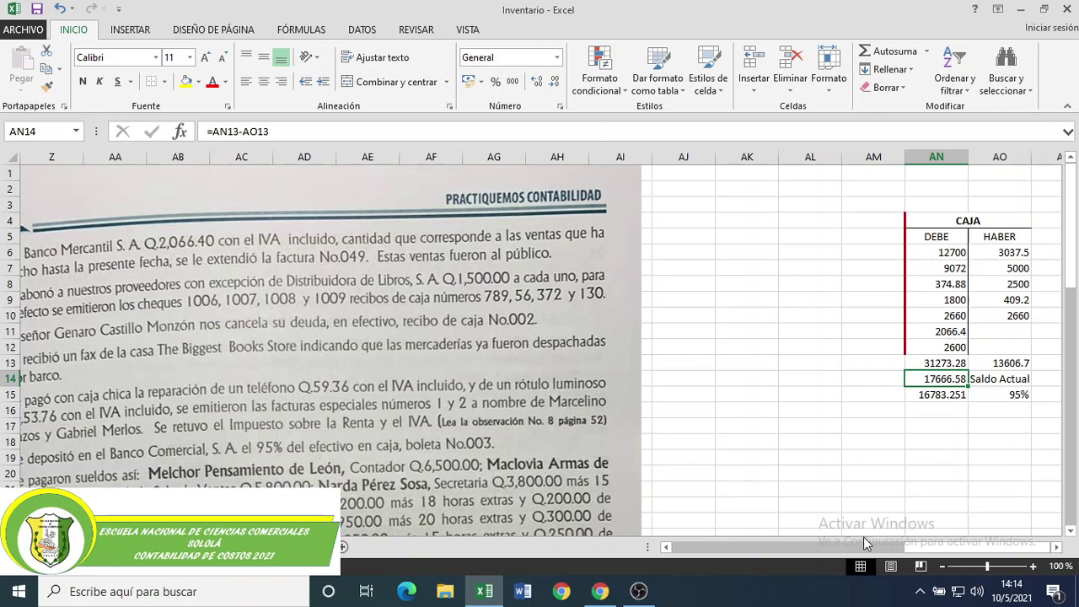
Review operation 30 again and inspect the formula that calculates 95% of the CAJA balance.
{"action": "left_click_drag", "start_coordinate": [957, 554], "coordinate": [886, 548]}
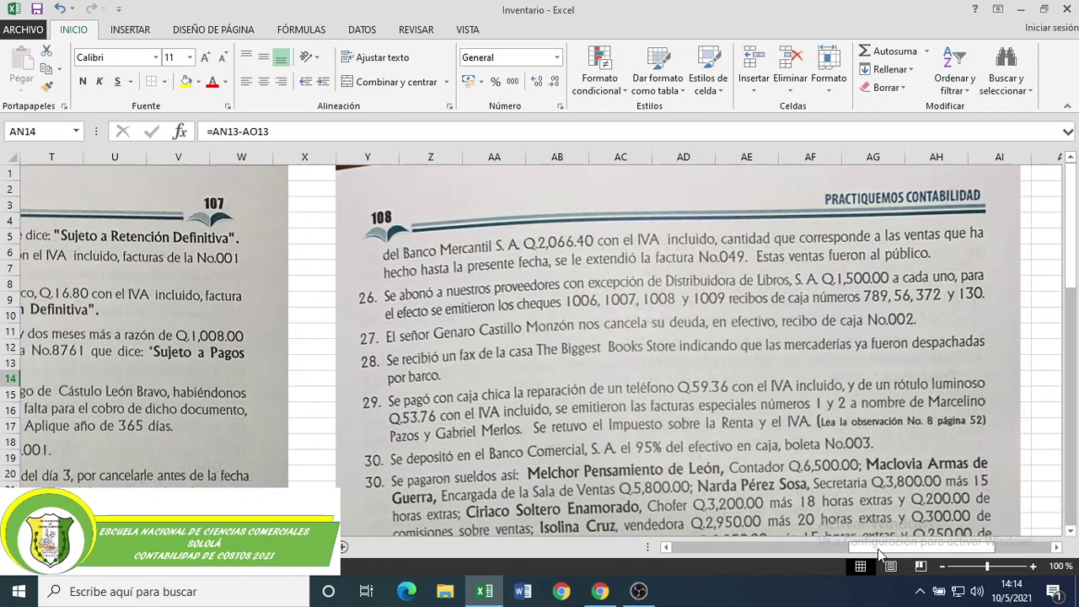
{"action": "left_click_drag", "start_coordinate": [878, 549], "coordinate": [953, 554]}
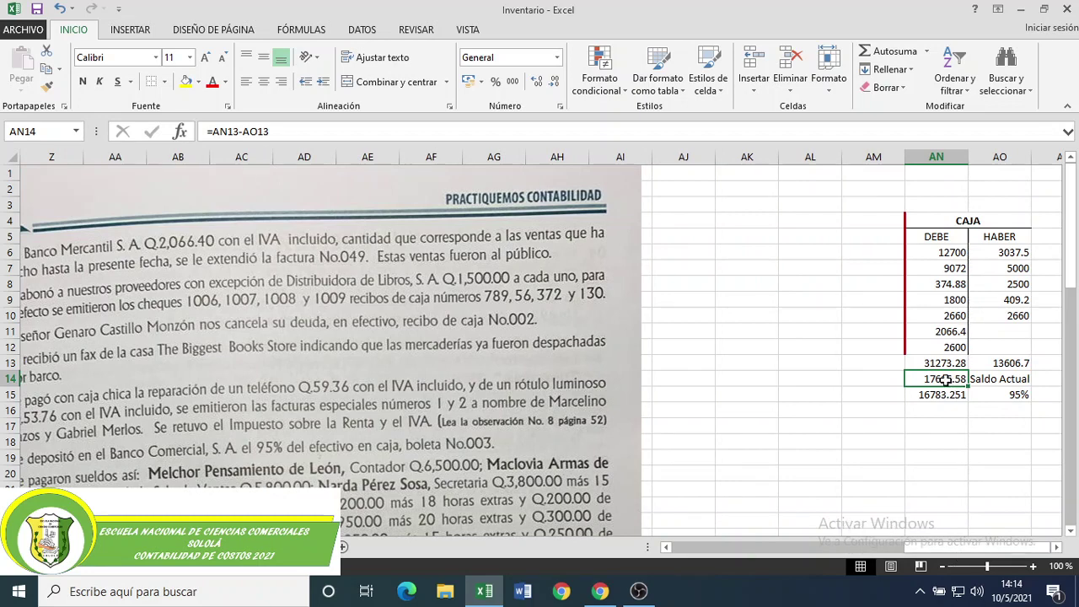
{"action": "left_click", "coordinate": [1005, 397]}
{"action": "left_click", "coordinate": [933, 394]}
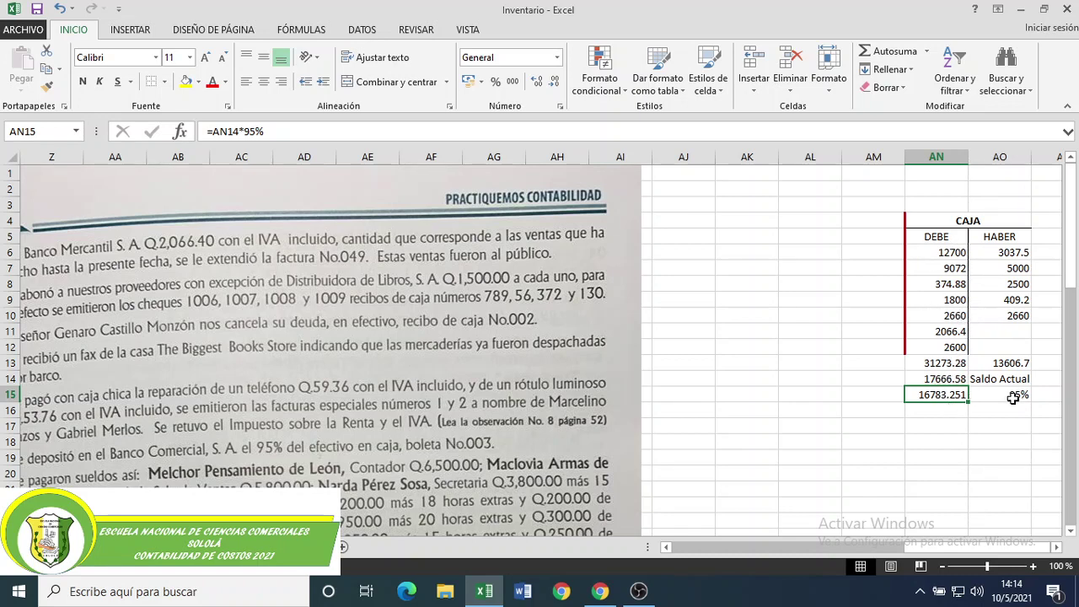
Inspect the Saldo Actual, the 95% rate and the deposit formula beneath the CAJA account.
{"action": "left_click", "coordinate": [951, 377]}
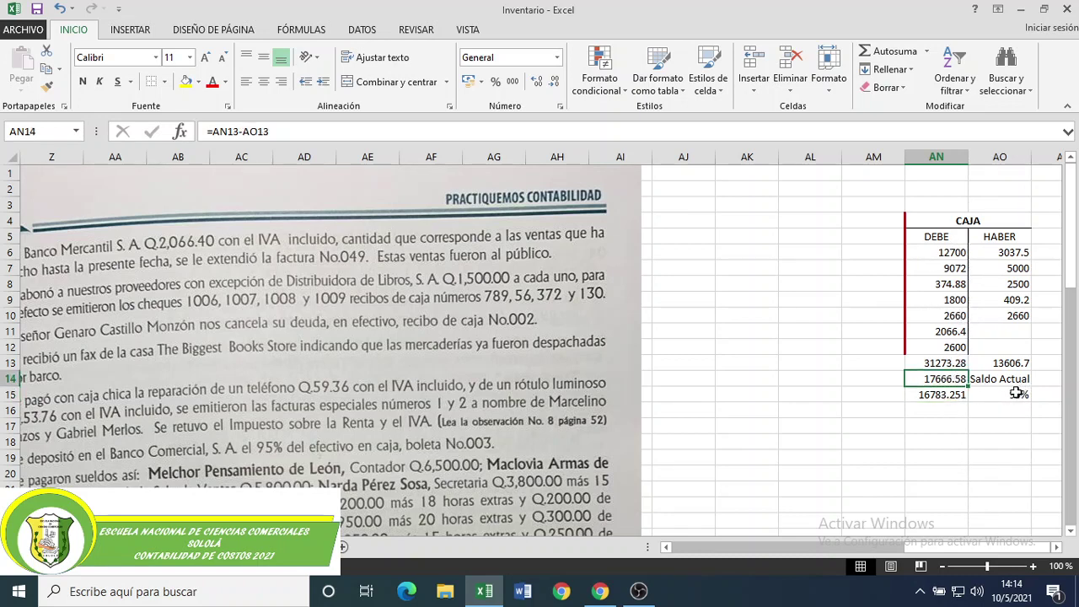
{"action": "left_click", "coordinate": [1014, 393]}
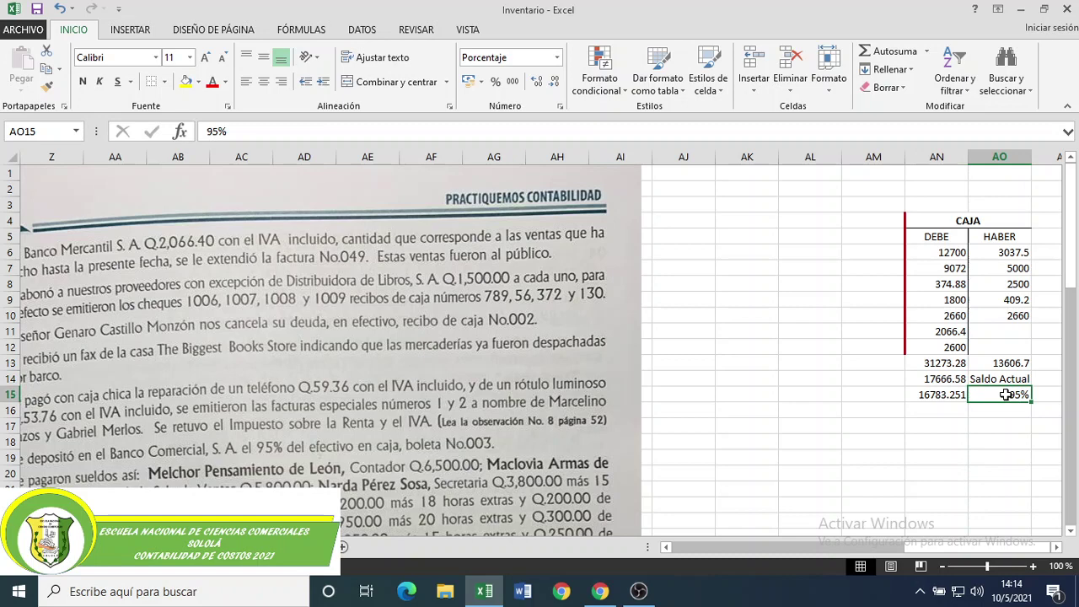
{"action": "left_click", "coordinate": [944, 397]}
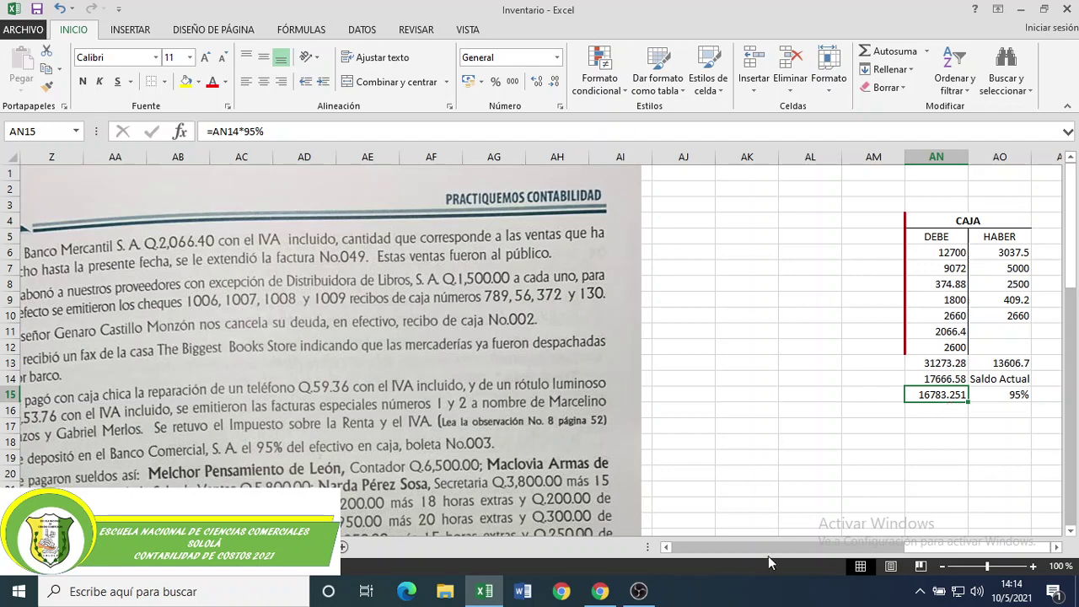
Return to the journal sheet and review Partida No. 27, checking its Bancos and Caja lines and the amount credited to Caja.
{"action": "key", "text": "ctrl+Page_Up"}
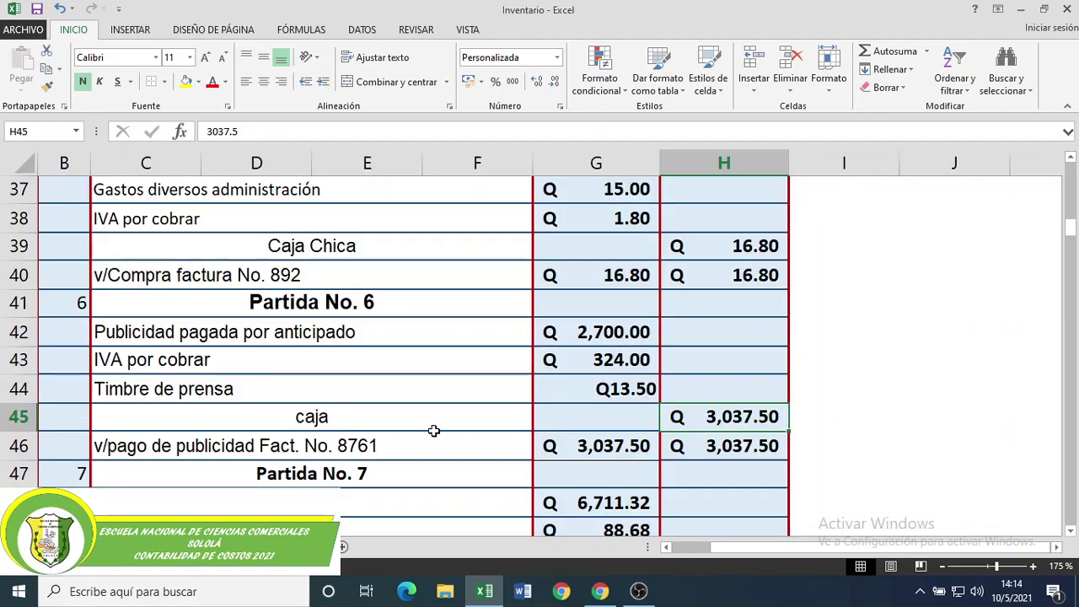
{"action": "scroll", "coordinate": [434, 431], "scroll_direction": "down", "scroll_amount": 13}
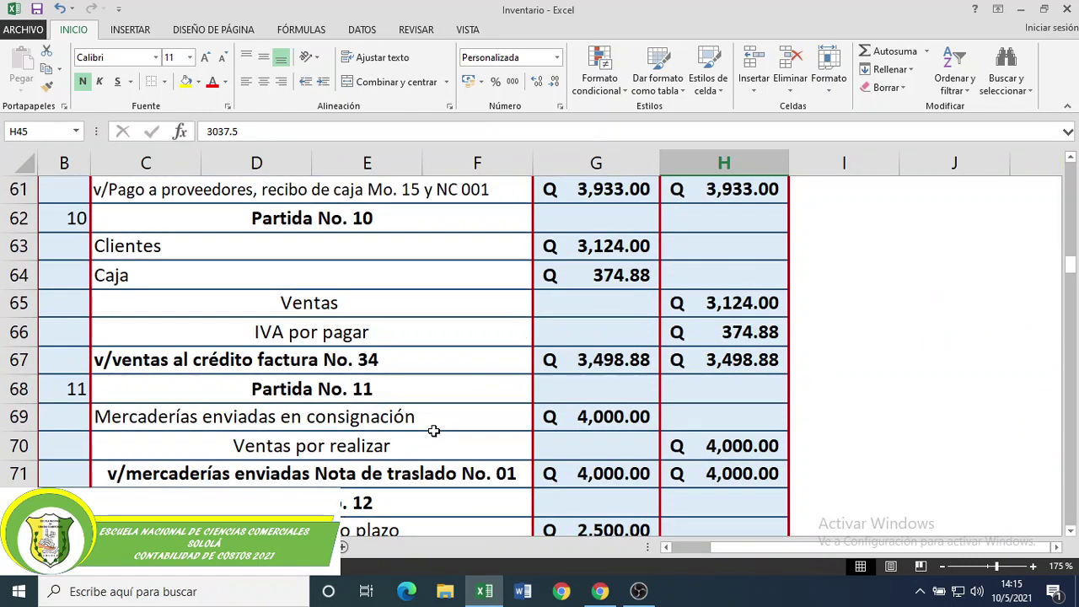
{"action": "scroll", "coordinate": [433, 431], "scroll_direction": "down", "scroll_amount": 19}
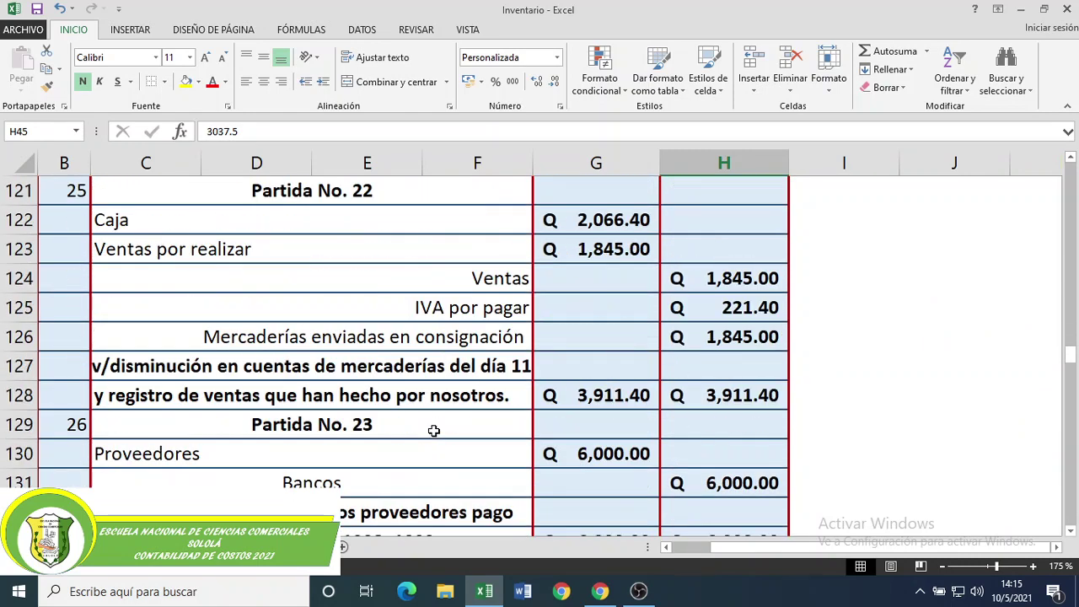
{"action": "scroll", "coordinate": [433, 431], "scroll_direction": "down", "scroll_amount": 6}
{"action": "scroll", "coordinate": [433, 431], "scroll_direction": "up", "scroll_amount": 2}
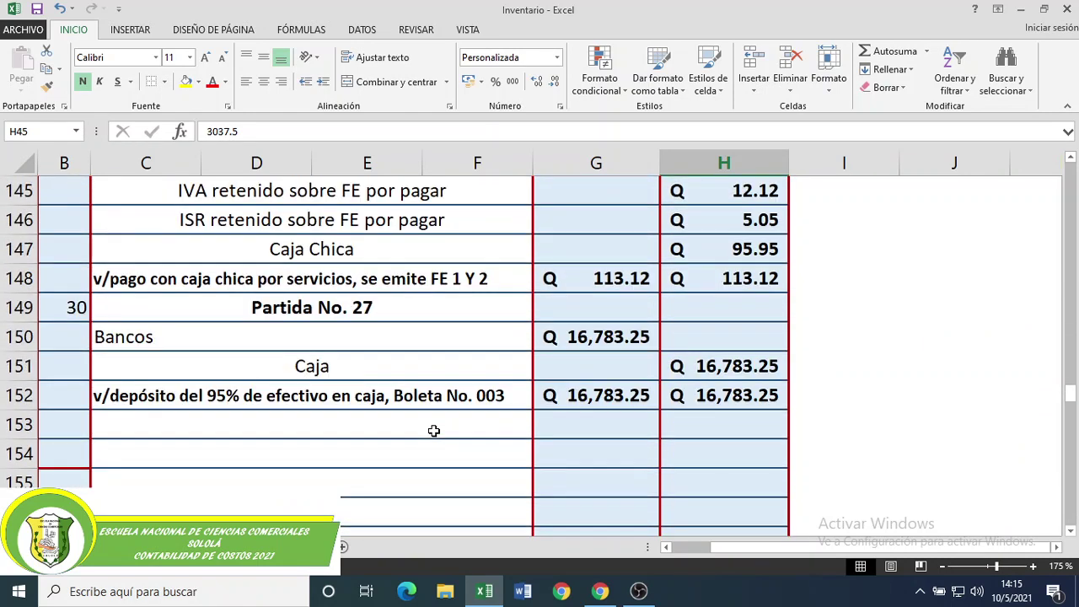
{"action": "scroll", "coordinate": [433, 431], "scroll_direction": "down", "scroll_amount": 1}
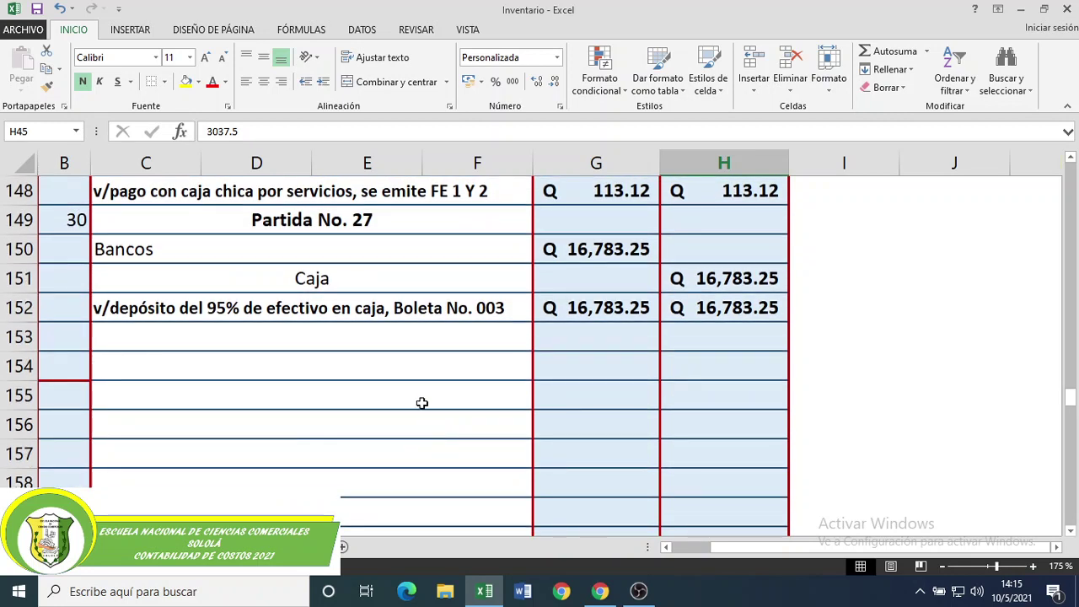
{"action": "left_click", "coordinate": [344, 223]}
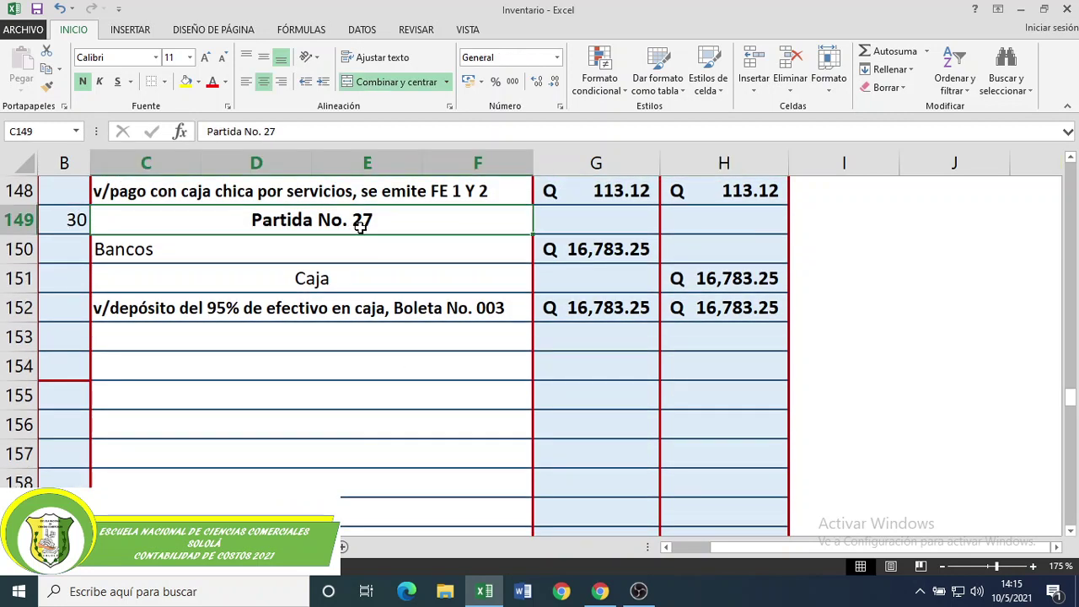
{"action": "left_click", "coordinate": [283, 249]}
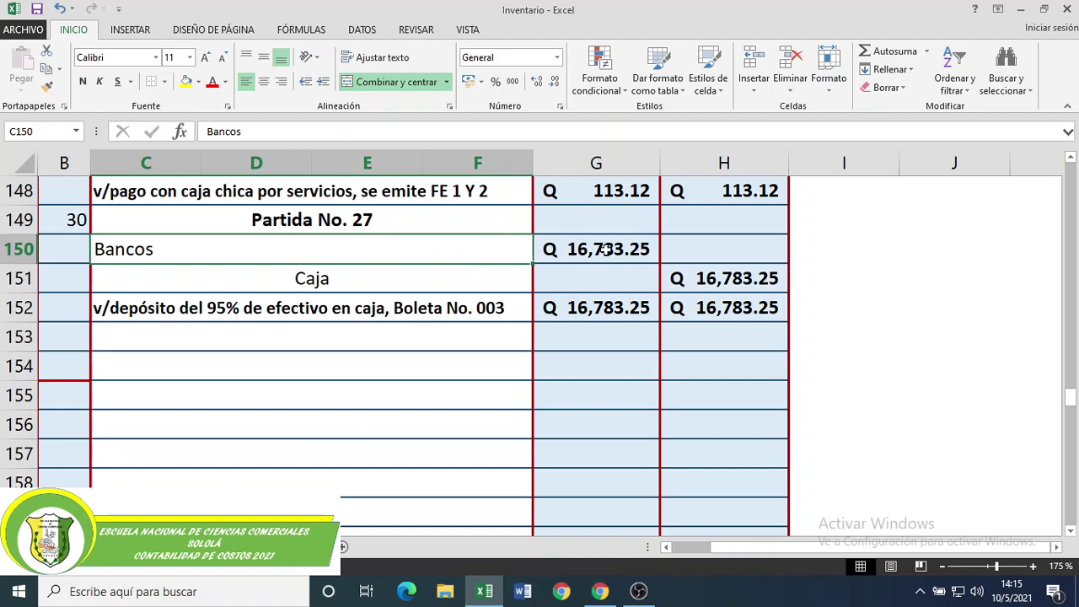
{"action": "left_click", "coordinate": [478, 285]}
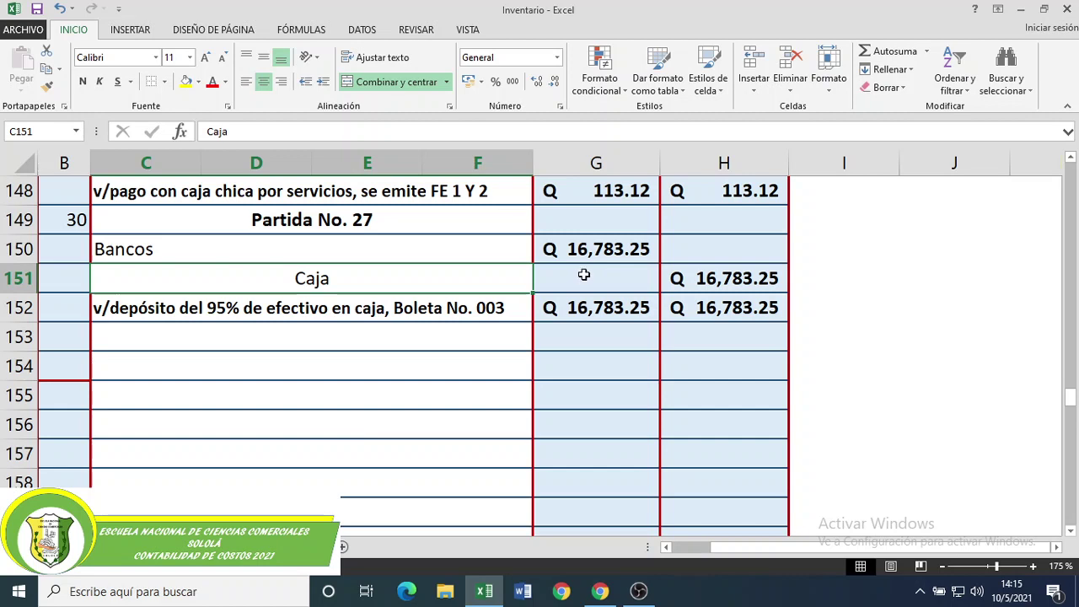
{"action": "left_click", "coordinate": [756, 280]}
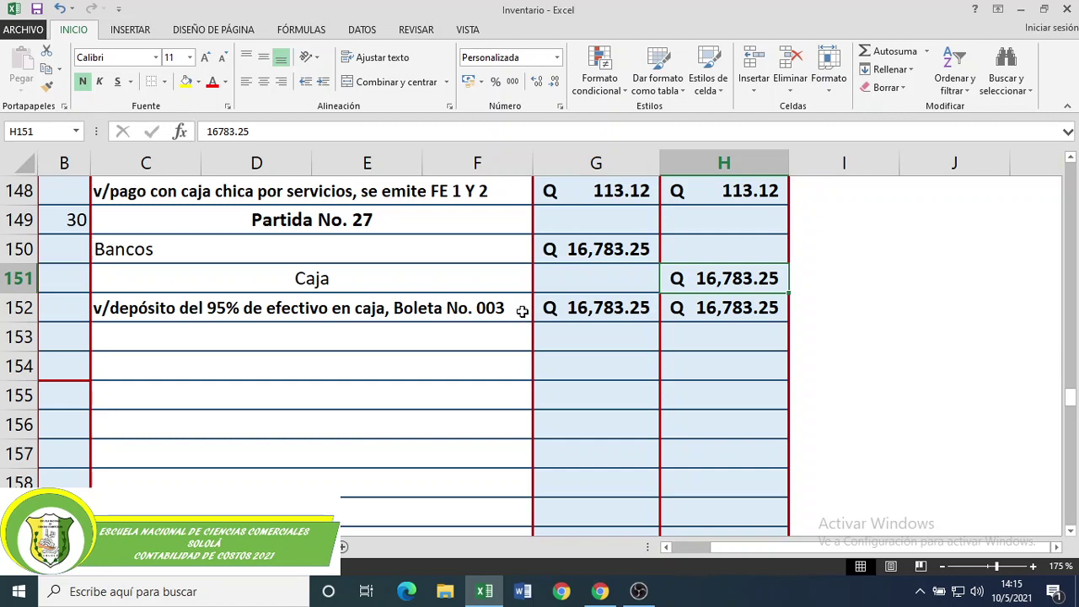
{"action": "left_click", "coordinate": [920, 591]}
{"action": "right_click", "coordinate": [889, 533]}
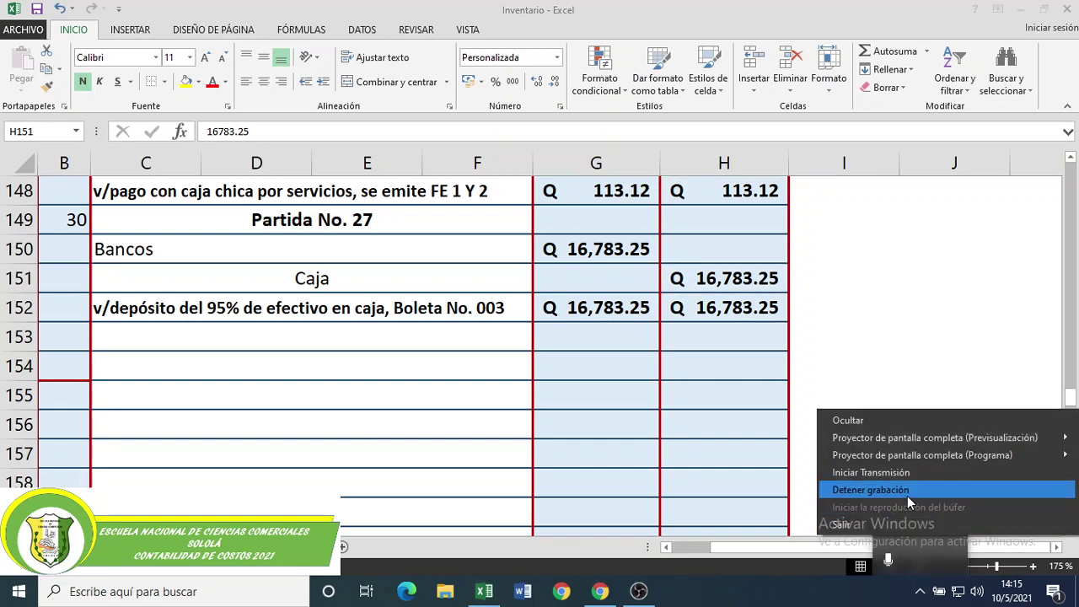